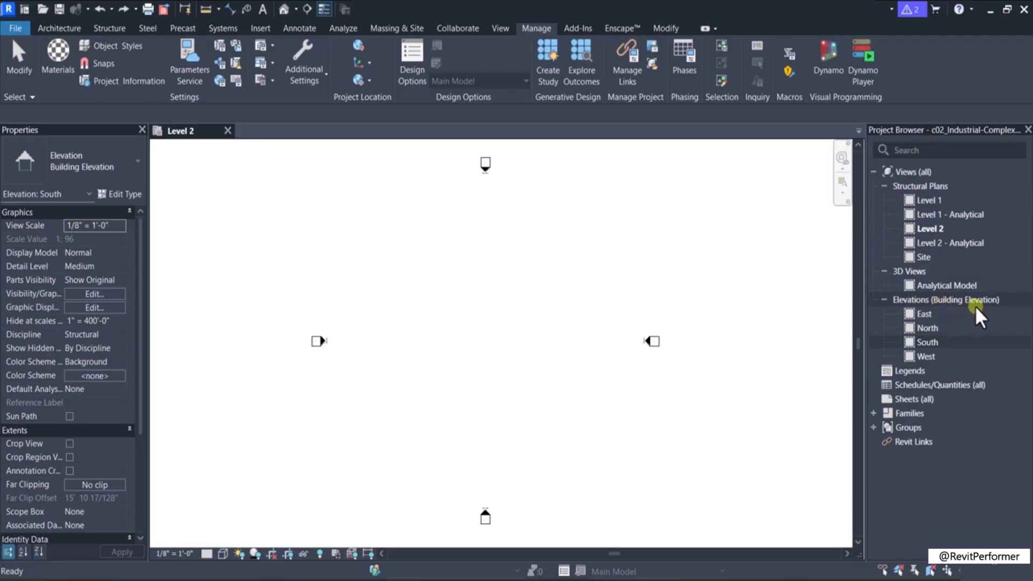
Step: Open the South elevation view at the level heads
double_click(945, 340)
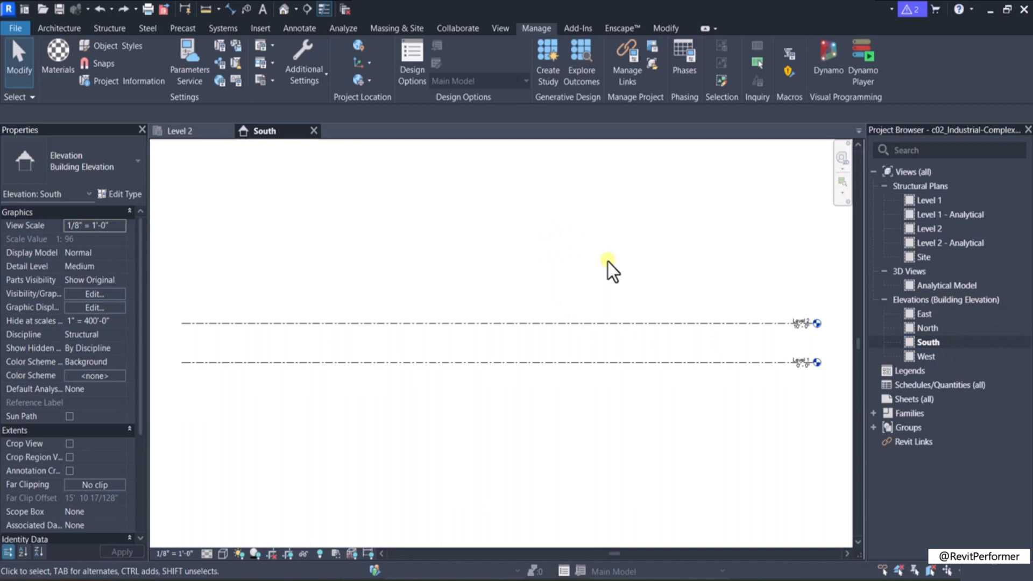
middle_click_drag(607, 261, 584, 273)
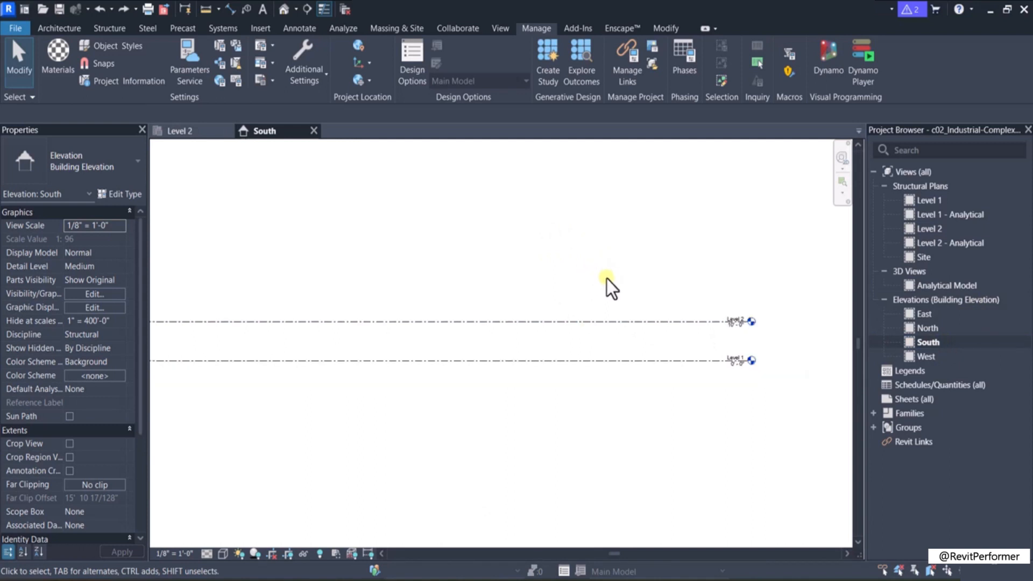
scroll(763, 321, "up", 5)
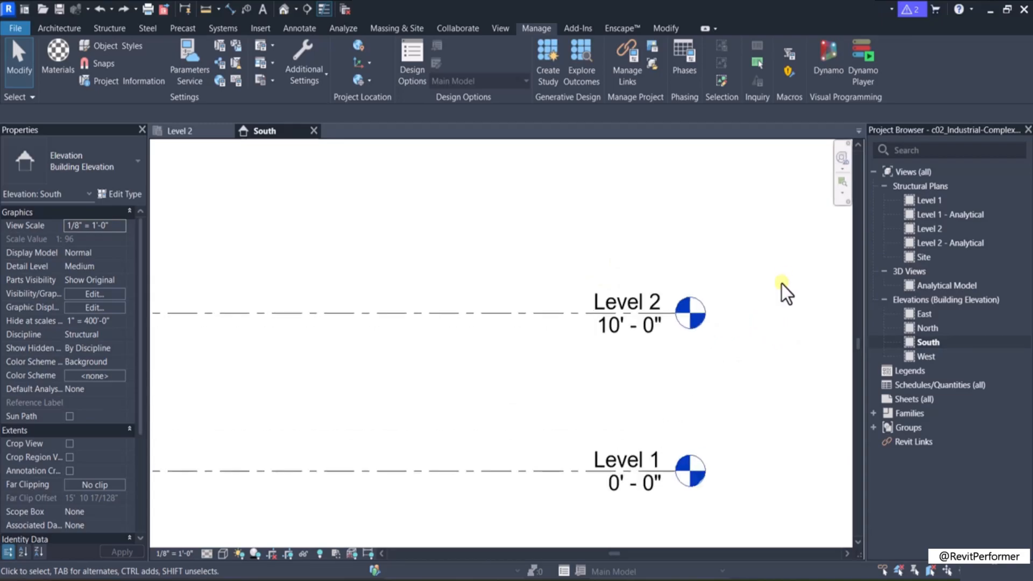
Step: Rename Level 1 to Foundation Level and rename its corresponding views as well
left_click(472, 471)
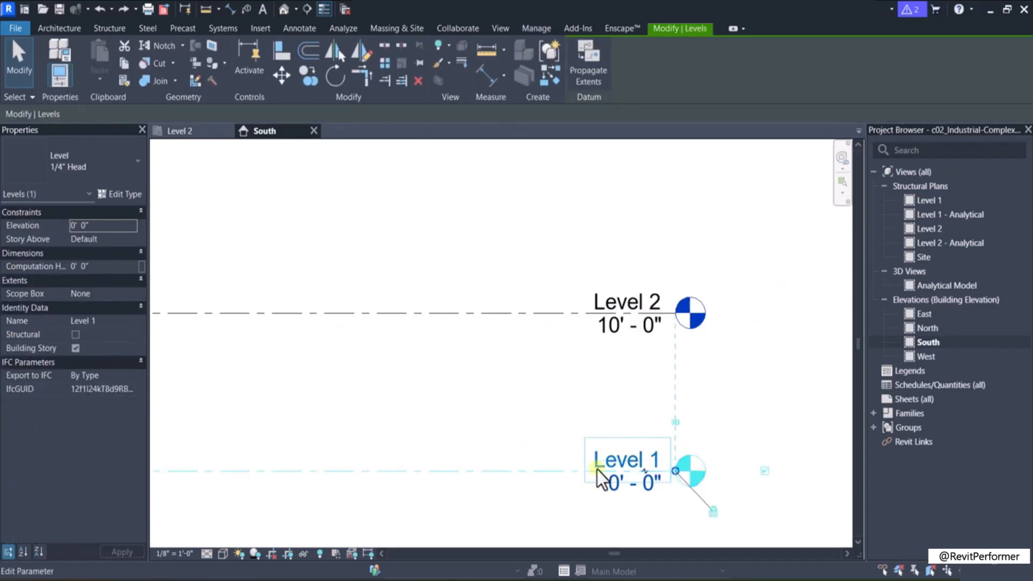
left_click(638, 455)
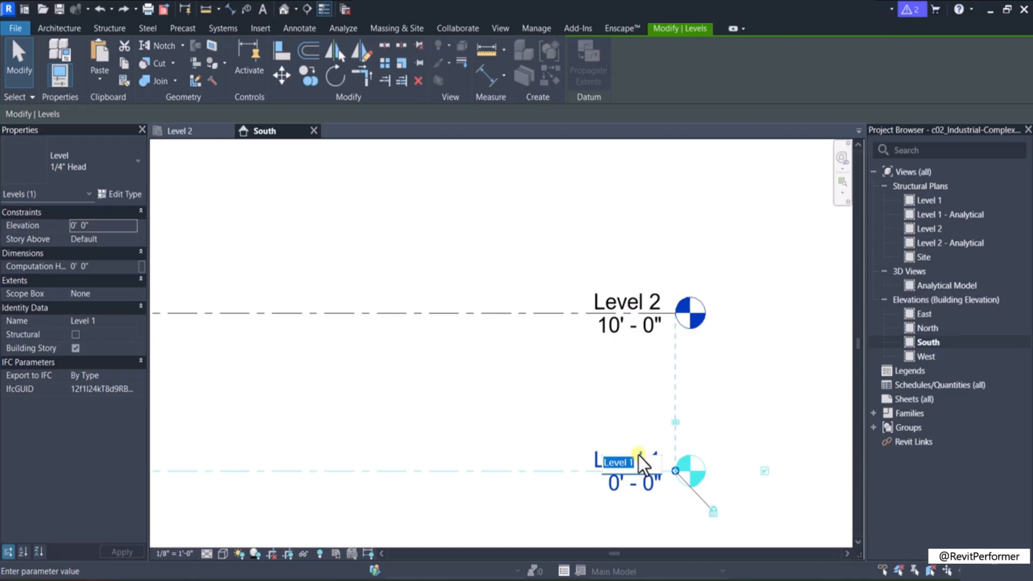
type("Foundation Level")
key("Return")
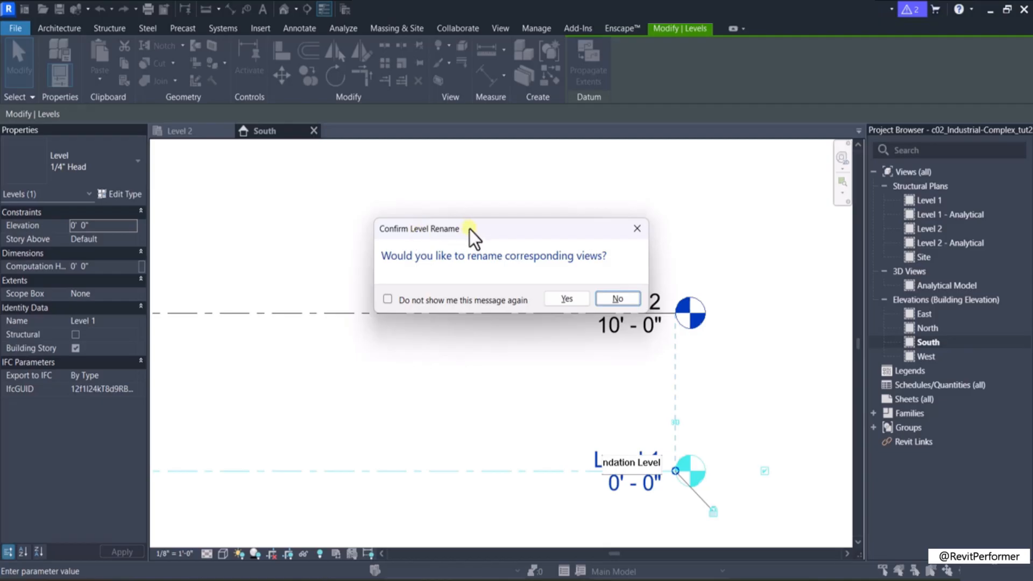
left_click(566, 299)
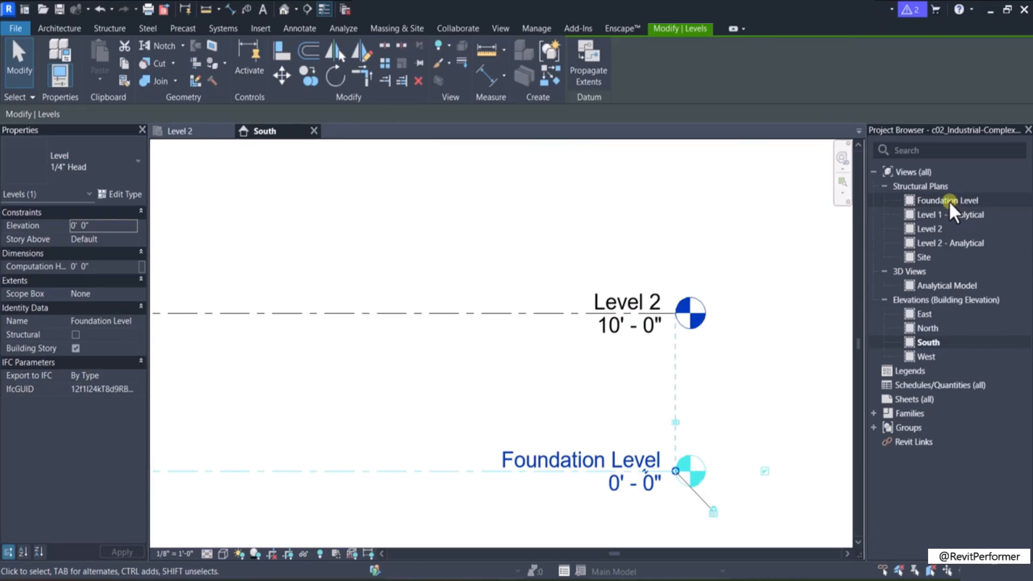
Step: Set the elevation of Foundation Level to -6'
left_click(636, 490)
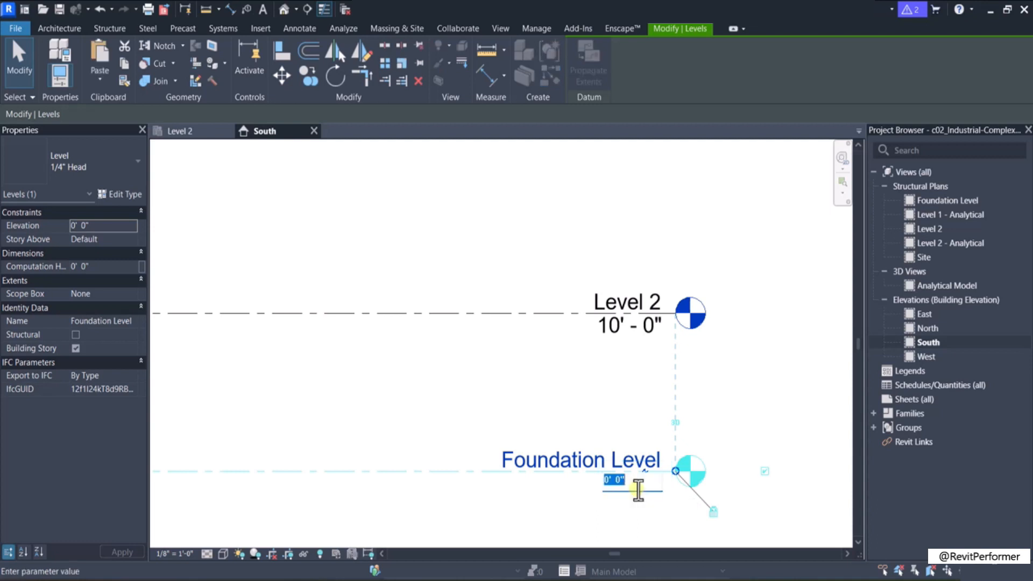
type("-6'")
key("Return")
left_click(682, 446)
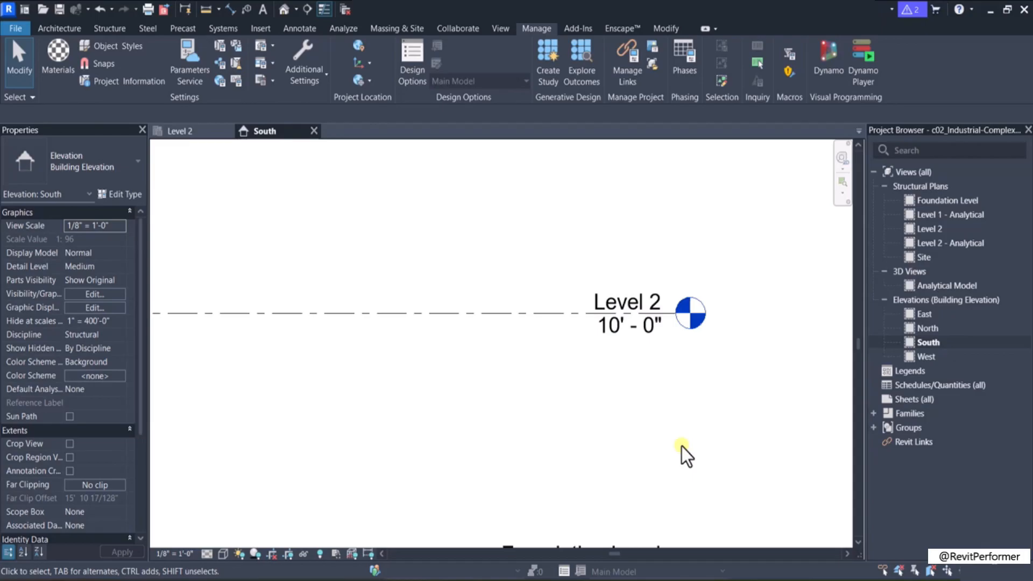
Step: Rename Level 2 to Entry along with its plan view, and set its elevation to 0
scroll(681, 434, "down", 2)
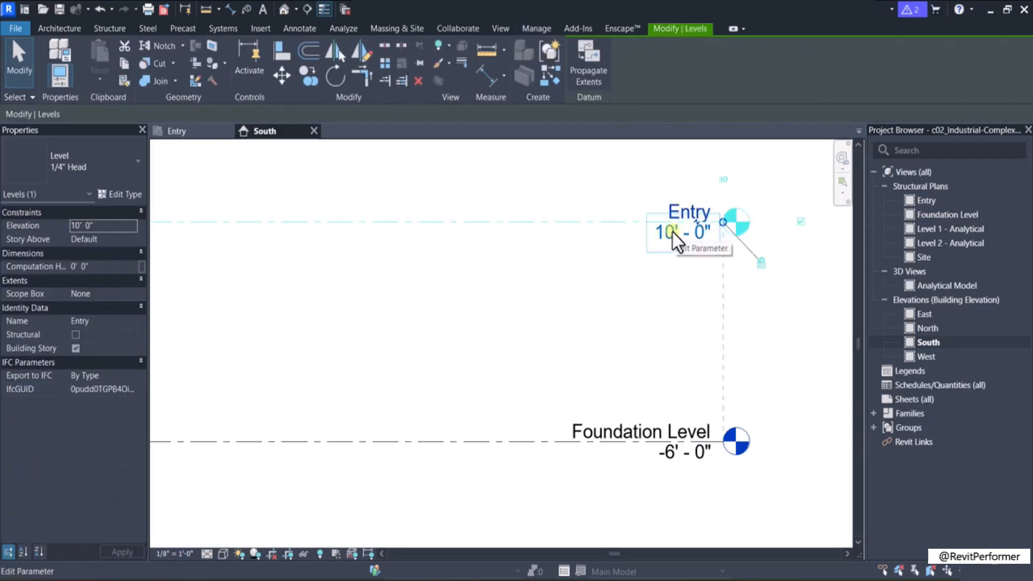
left_click(672, 232)
type("0")
key("Return")
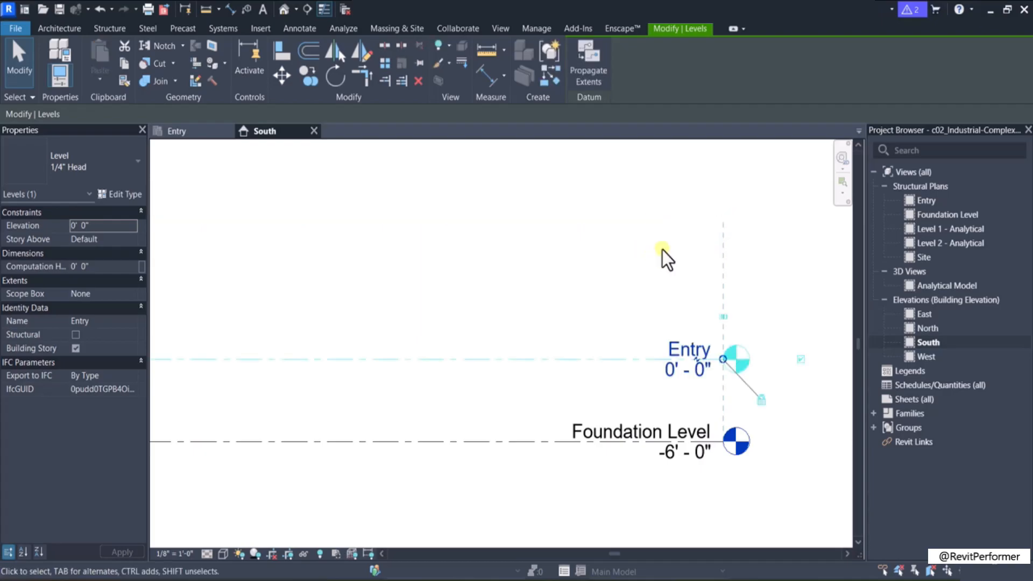
Step: Shorten the aligned Entry and Foundation Level lines to about half their length by moving their left ends inward
right_click(663, 250)
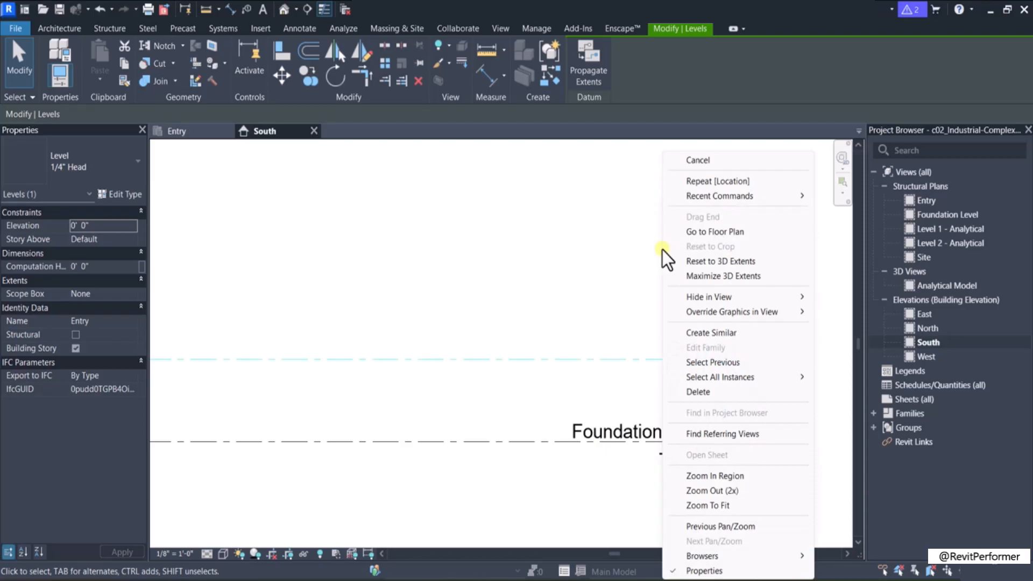
left_click(738, 508)
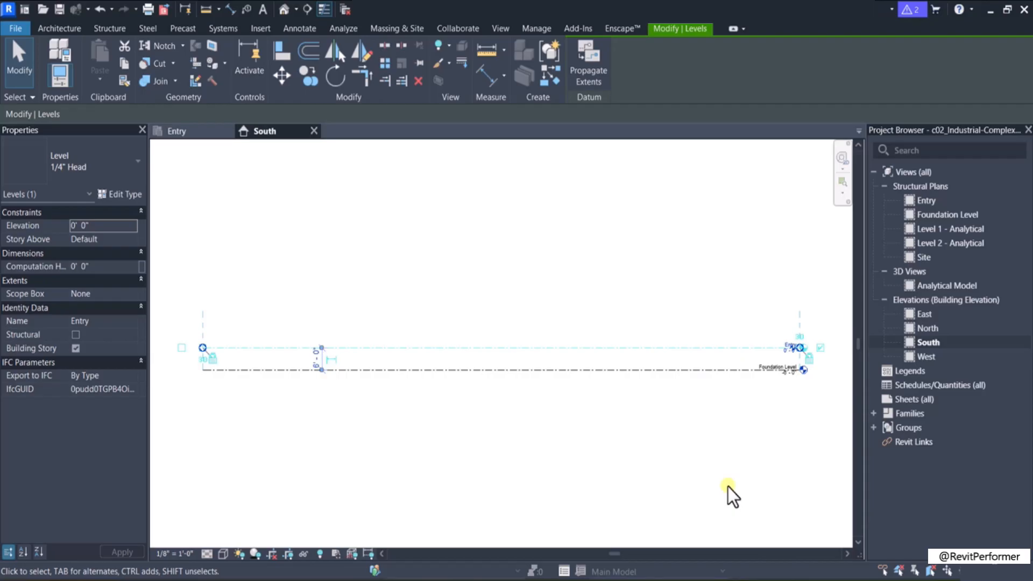
left_click(688, 371)
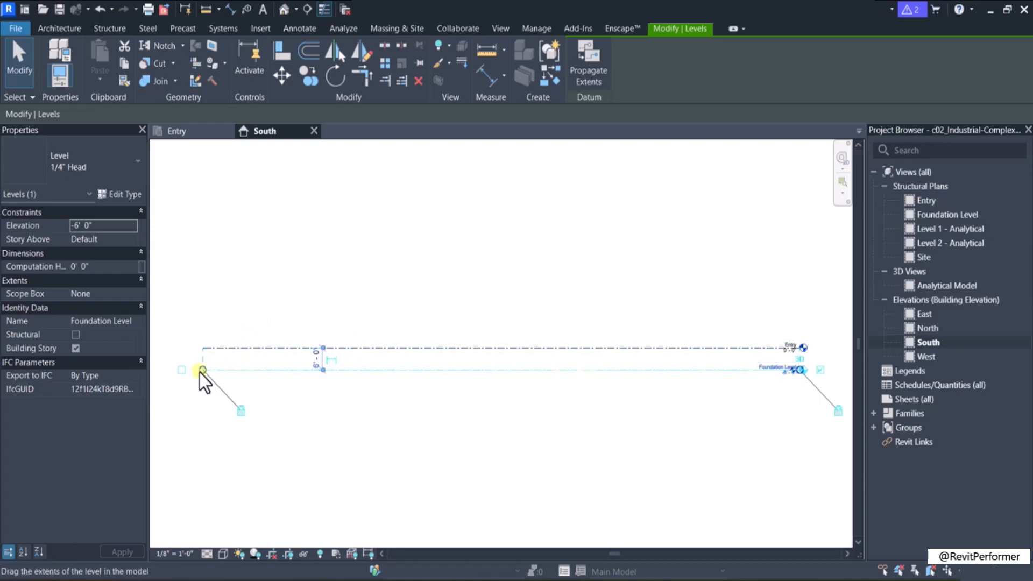
left_click_drag(203, 371, 511, 380)
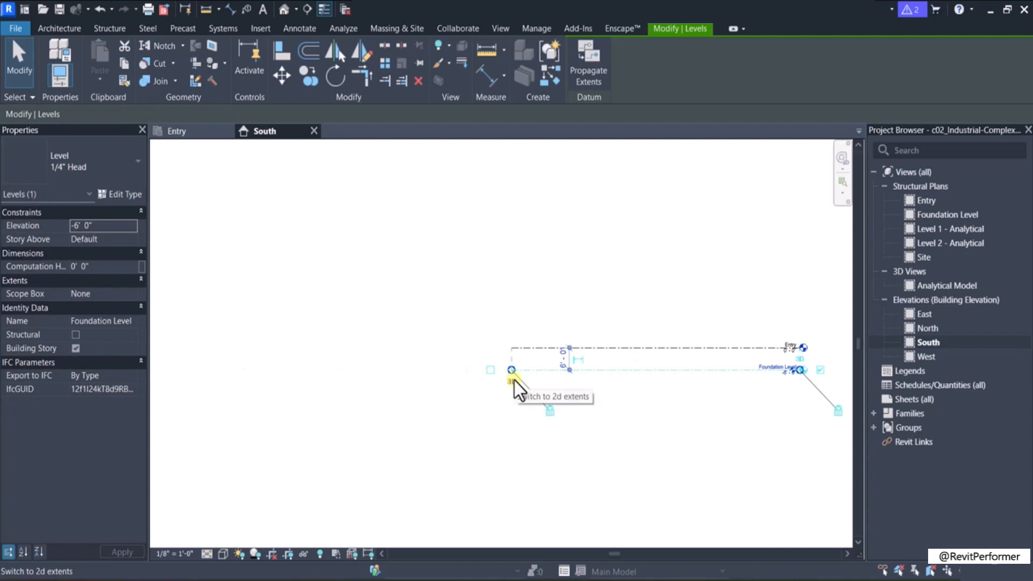
key("Escape")
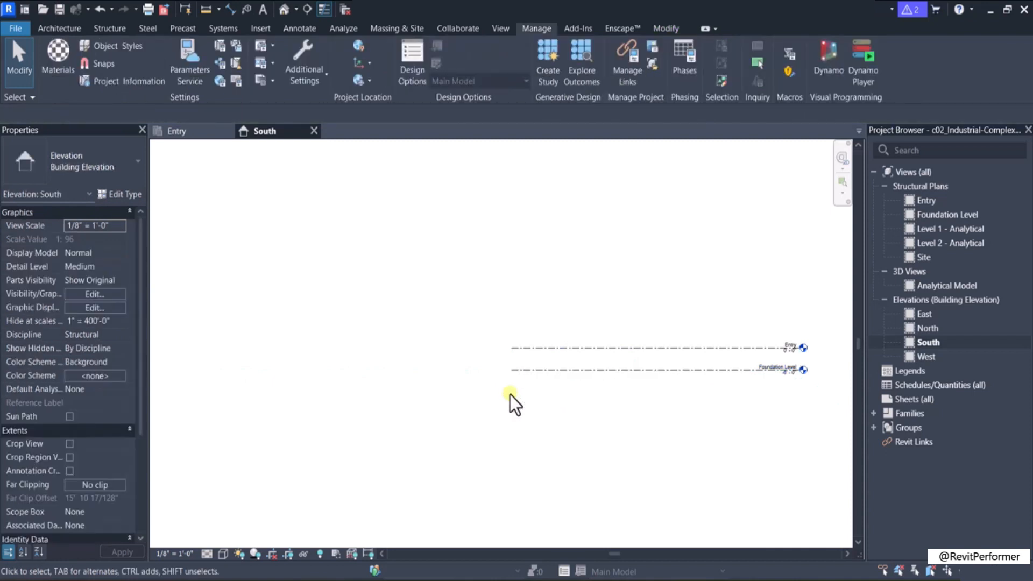
right_click(511, 386)
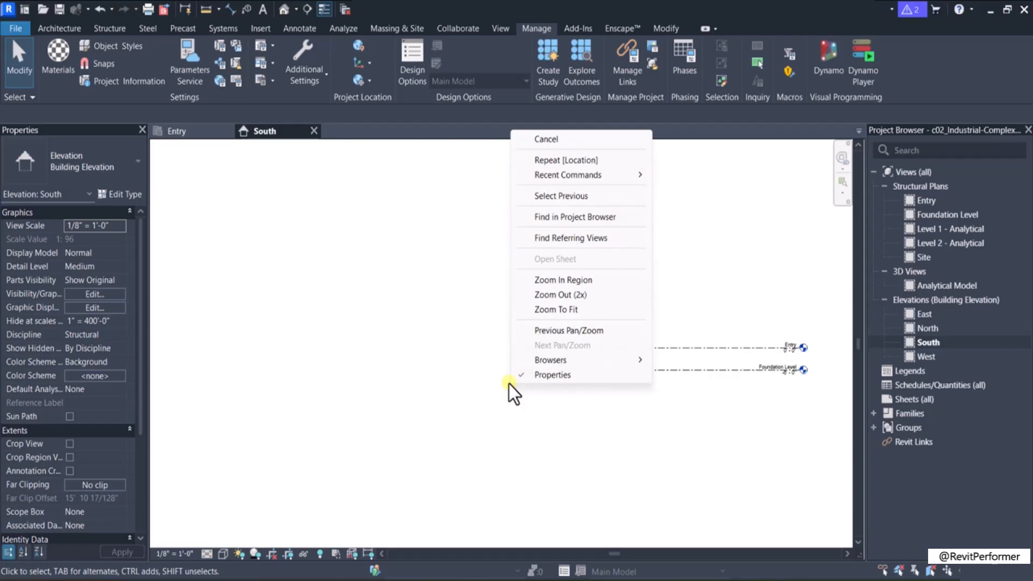
left_click(554, 310)
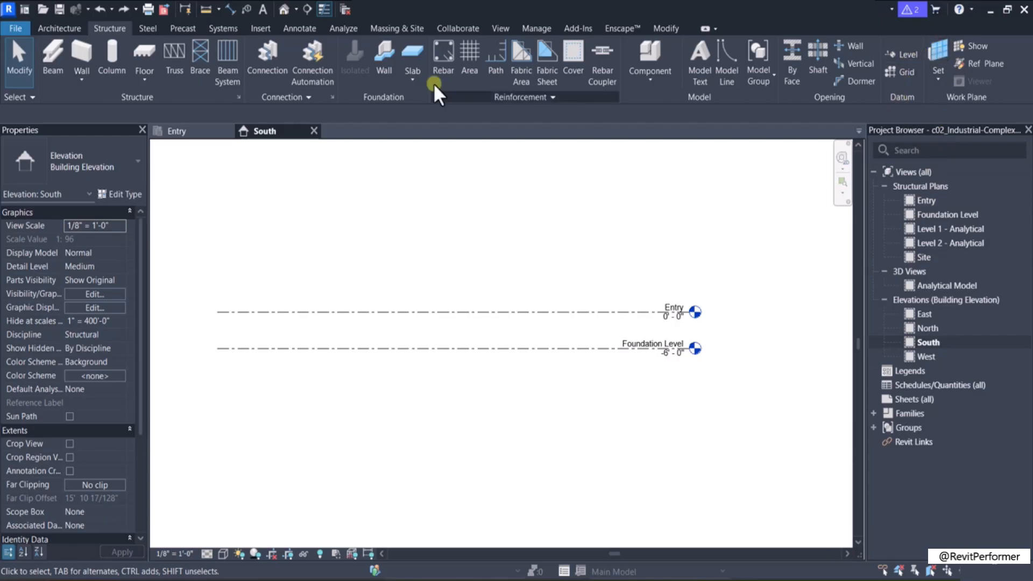
Step: Draw a new level without a plan view at about -5' 6", just above Foundation Level and aligned with its ends
key("l")
key("l")
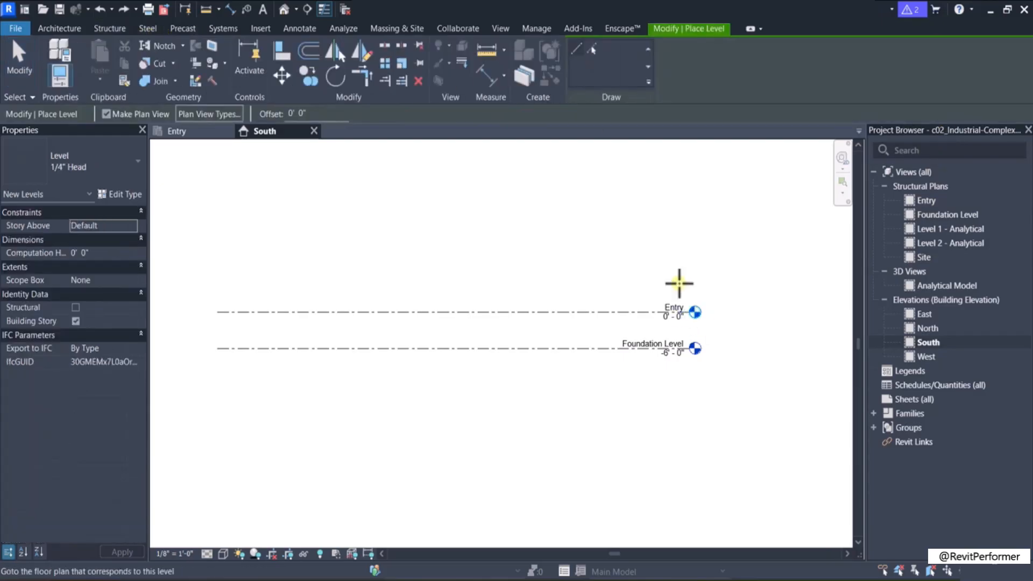
left_click(106, 114)
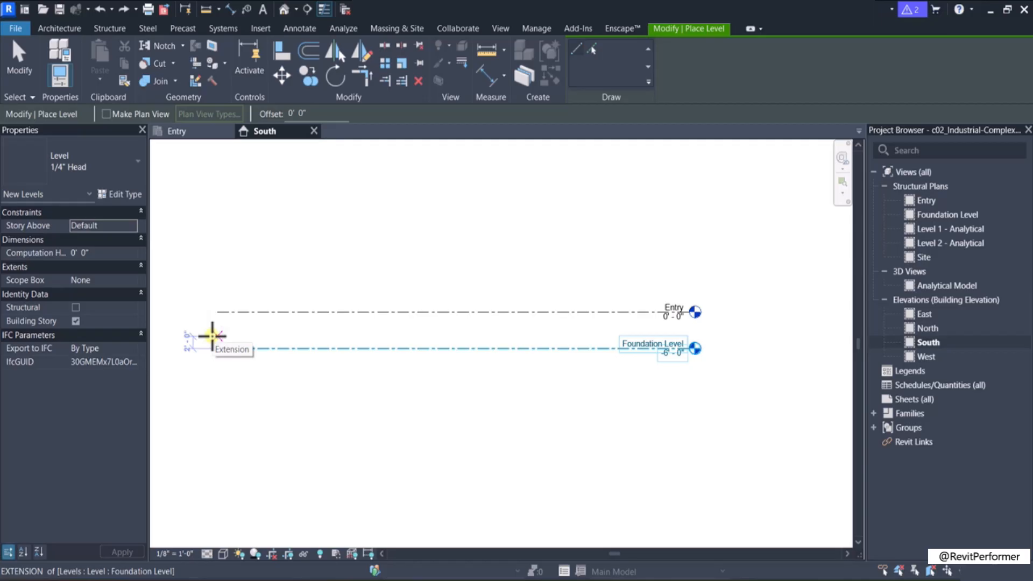
left_click(213, 336)
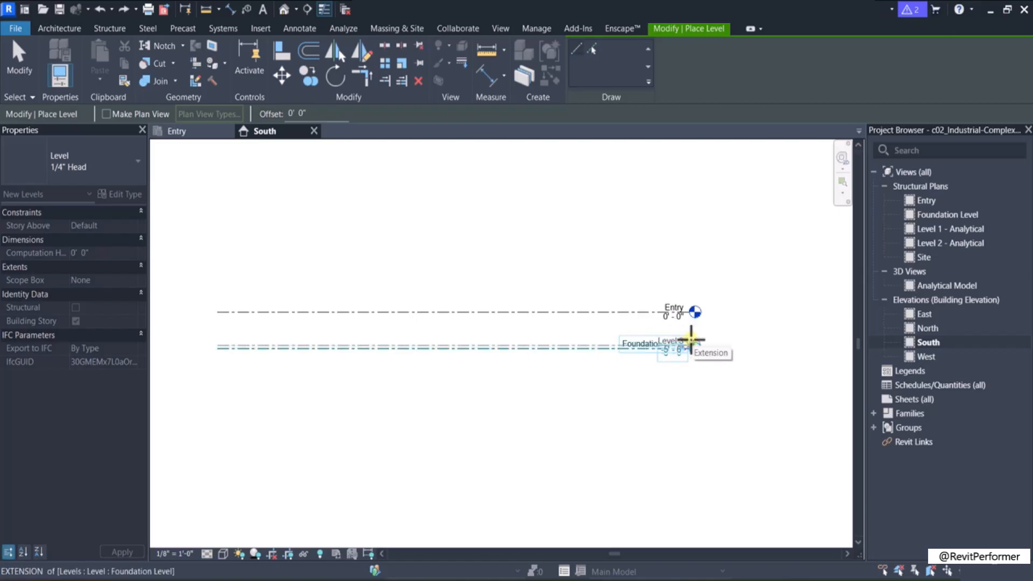
left_click(690, 339)
scroll(544, 315, "up", 4)
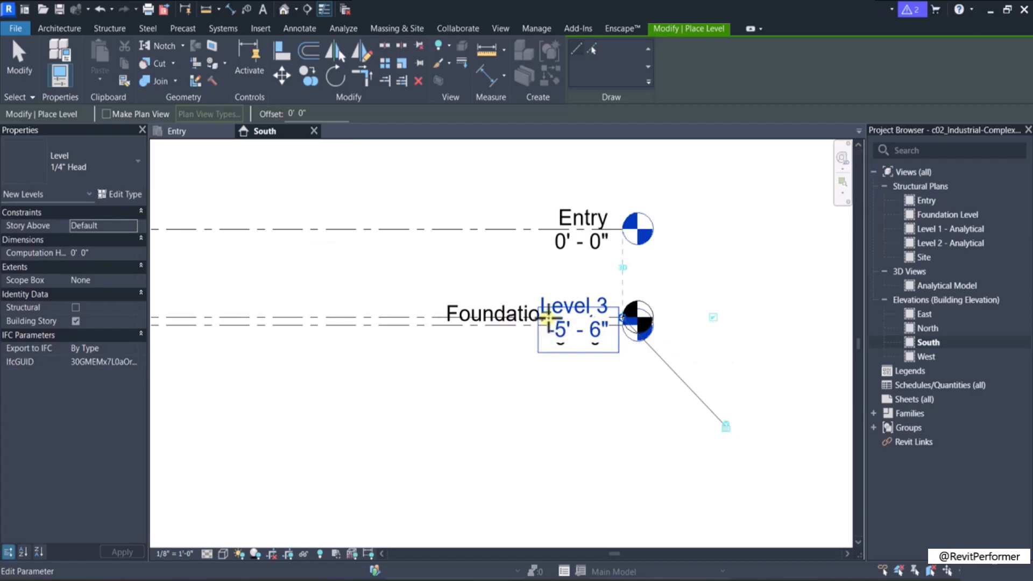
scroll(548, 320, "up", 1)
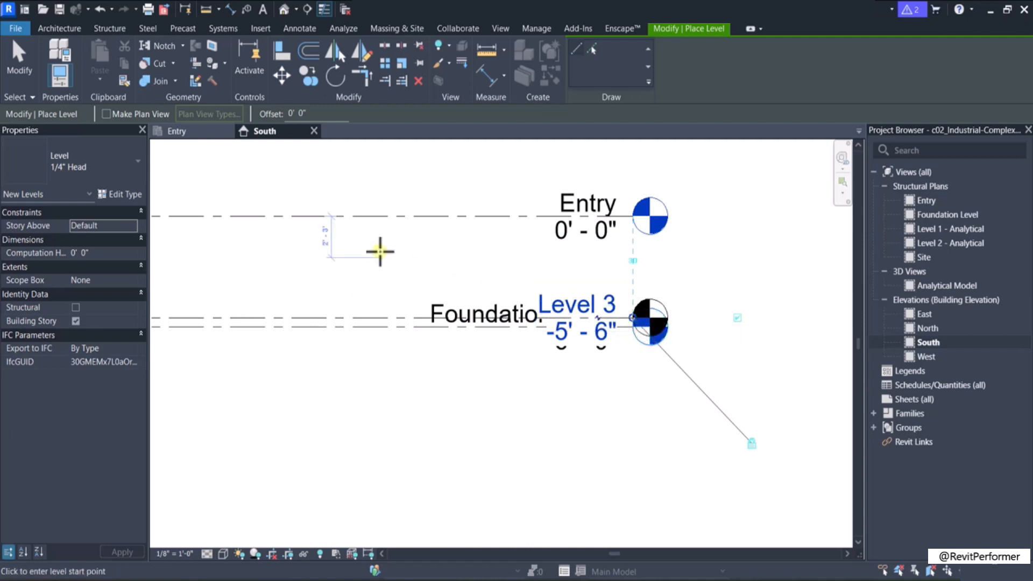
Step: Turn on plan view creation for new levels and limit the view types to Structural Plan
left_click(106, 114)
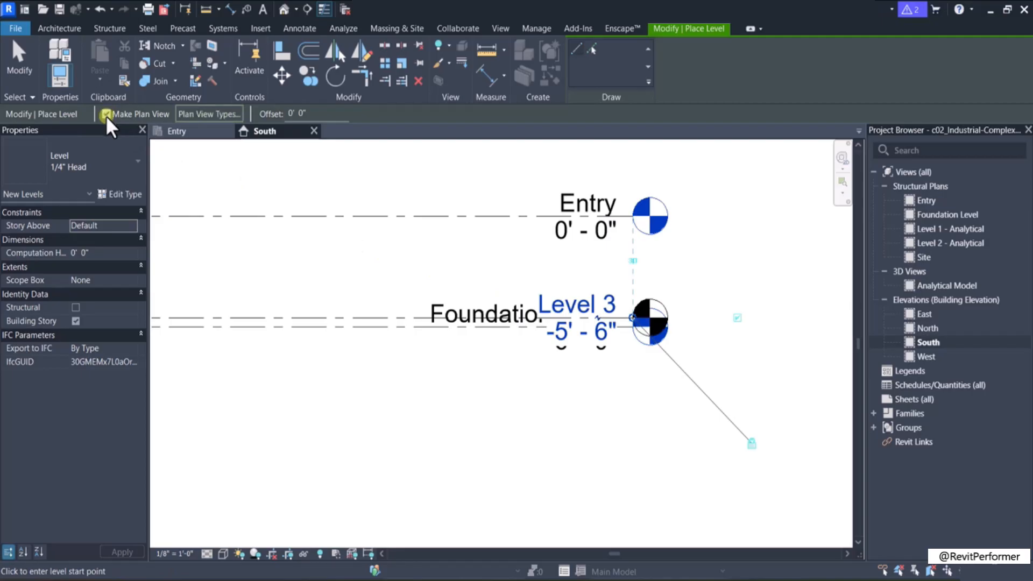
left_click(234, 113)
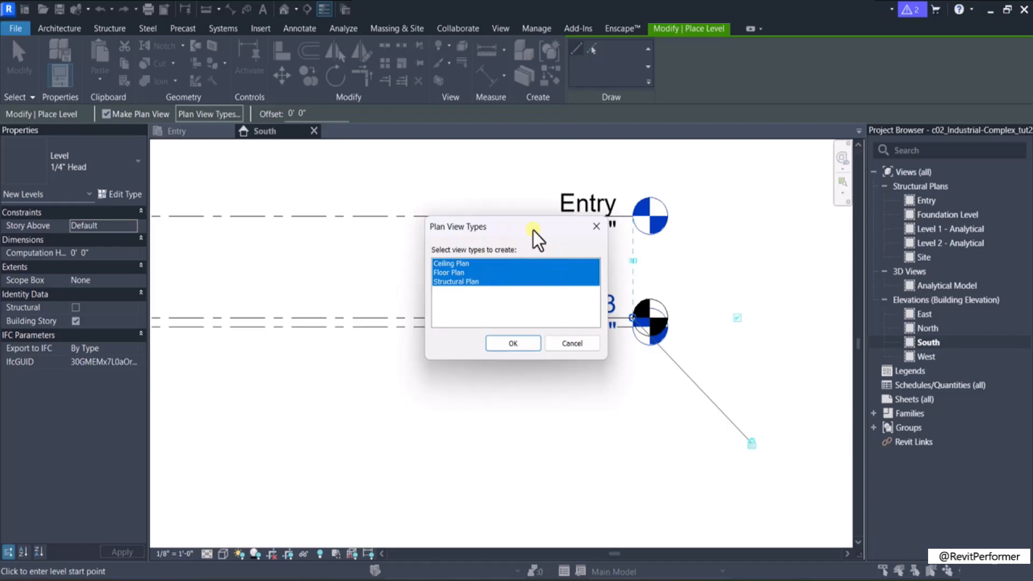
left_click(453, 263)
left_click(448, 272)
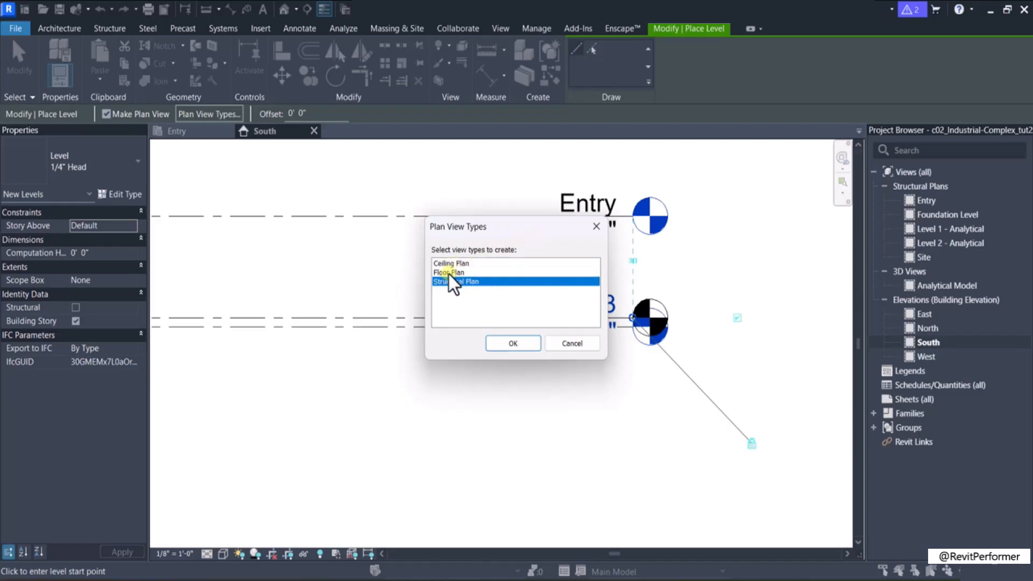
left_click(510, 351)
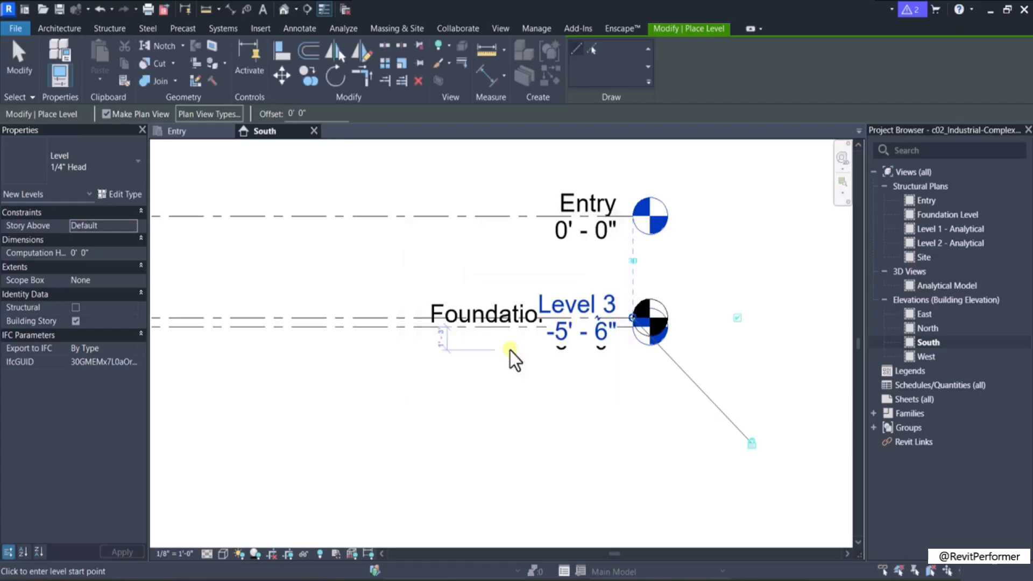
Step: Draw a new level 10' above Entry, aligned with both ends of the existing levels
middle_click_drag(654, 303, 671, 346)
scroll(671, 345, "down", 1)
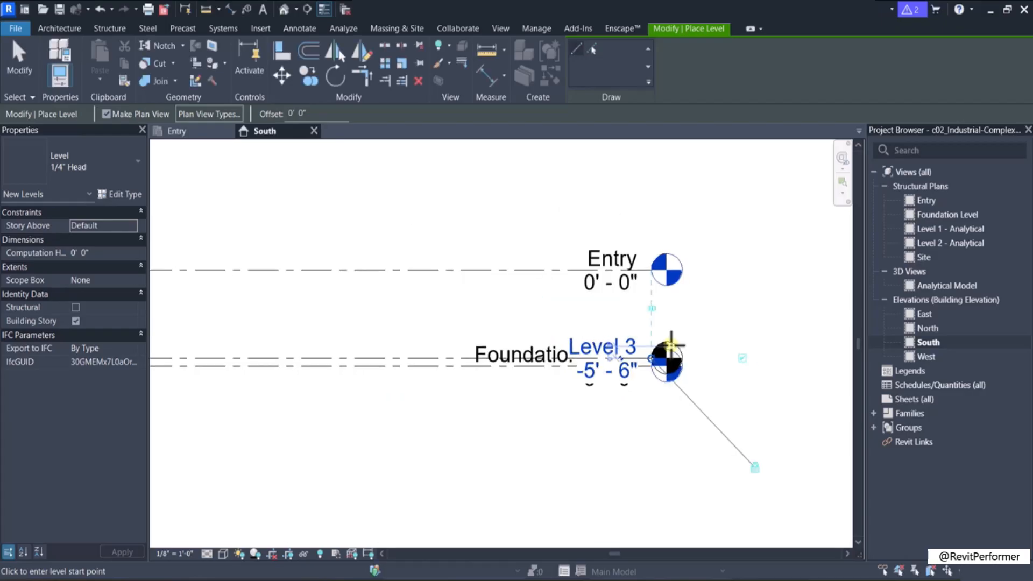
scroll(671, 345, "down", 3)
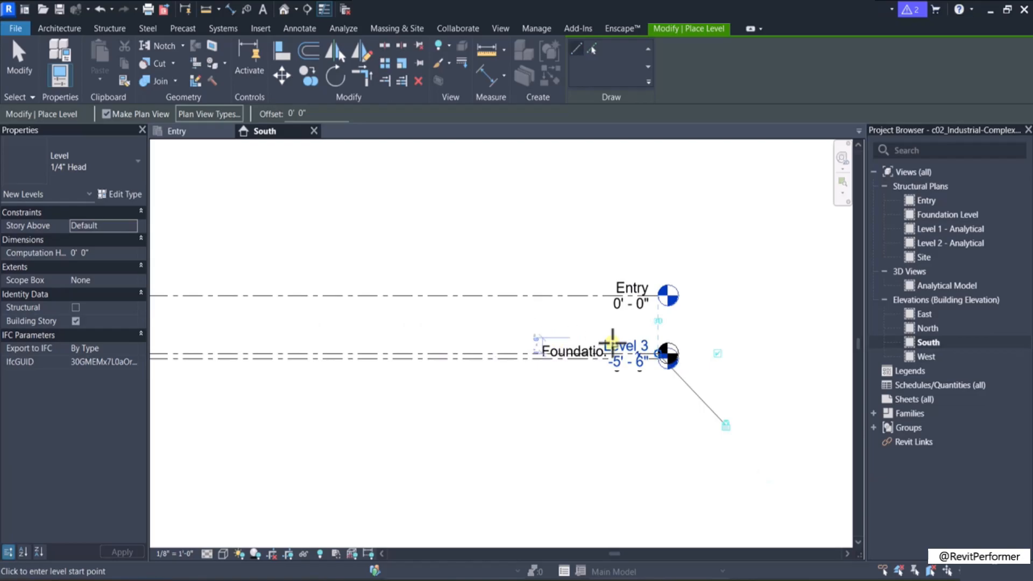
left_click(221, 354)
scroll(576, 355, "down", 3)
scroll(255, 324, "up", 7)
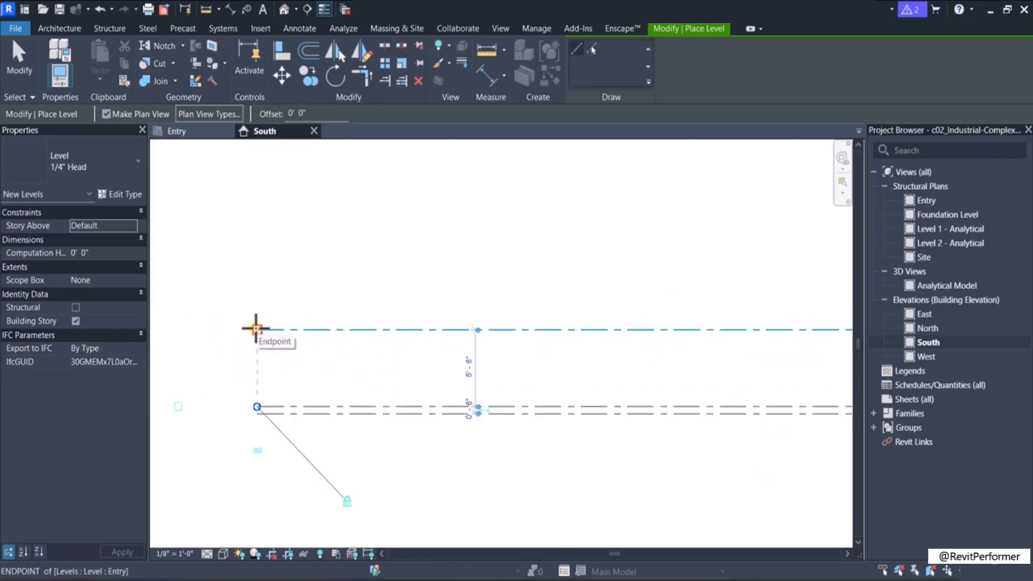
left_click(267, 234)
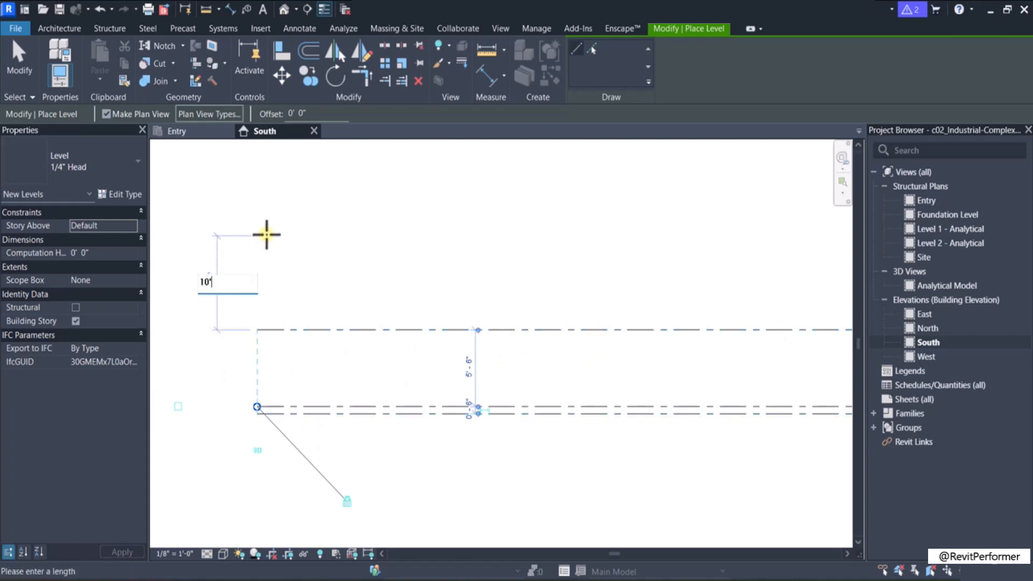
scroll(287, 191, "down", 2)
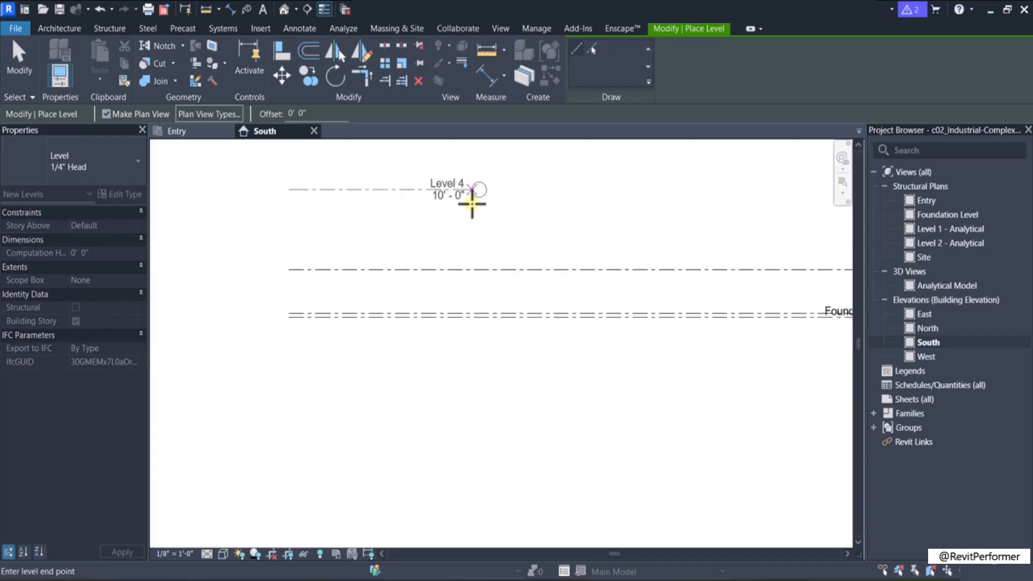
scroll(557, 212, "down", 2)
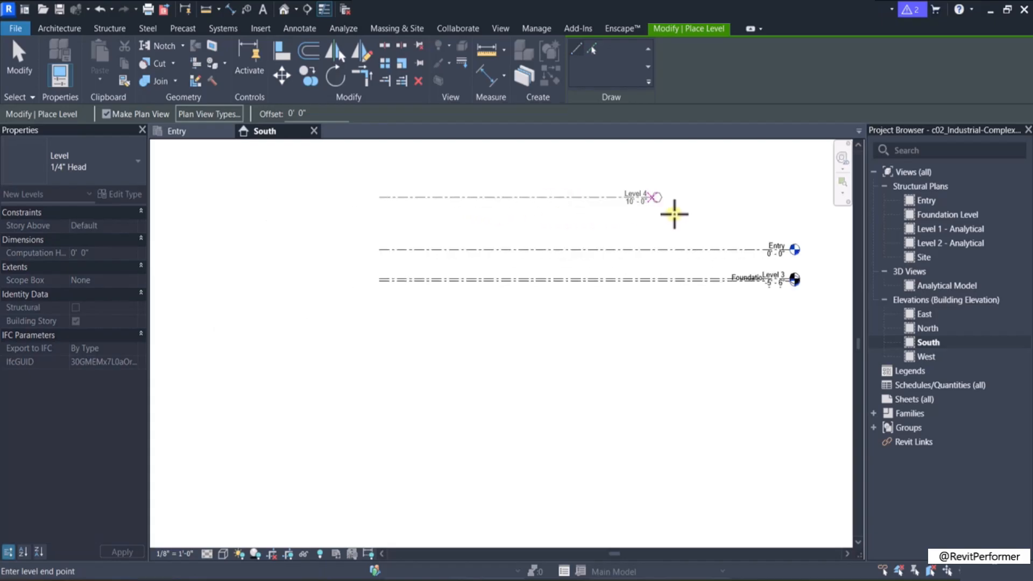
left_click(787, 200)
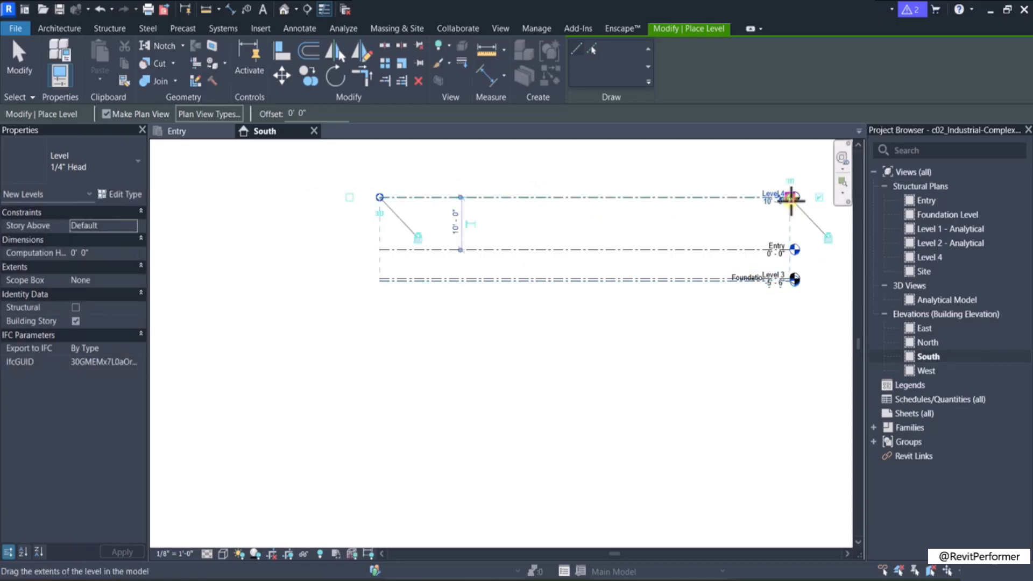
scroll(791, 199, "up", 2)
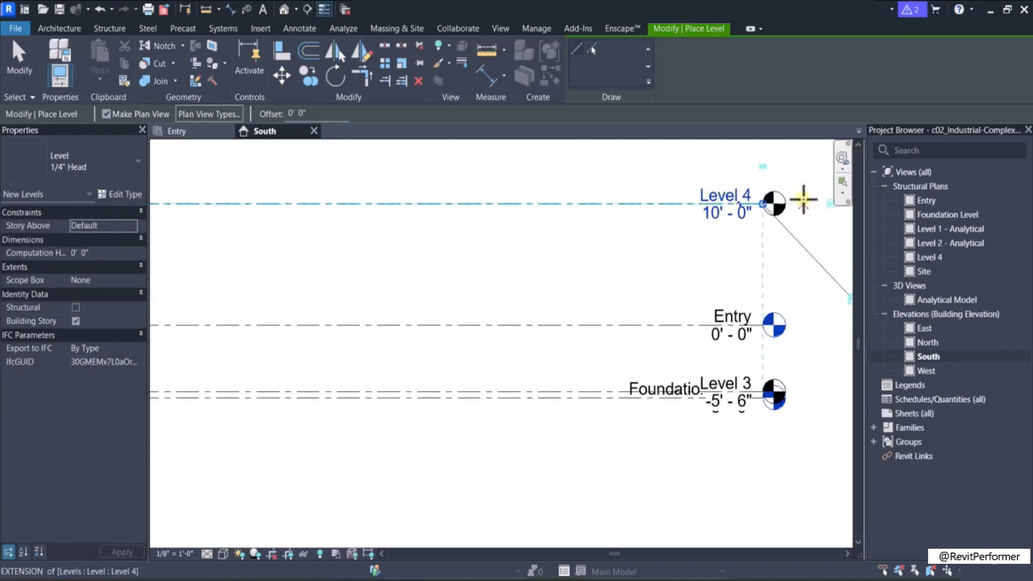
Step: Draw a new level at 24' - 0", 14' above the 10' level and aligned with both ends of the existing levels
scroll(800, 197, "up", 1)
scroll(797, 197, "up", 1)
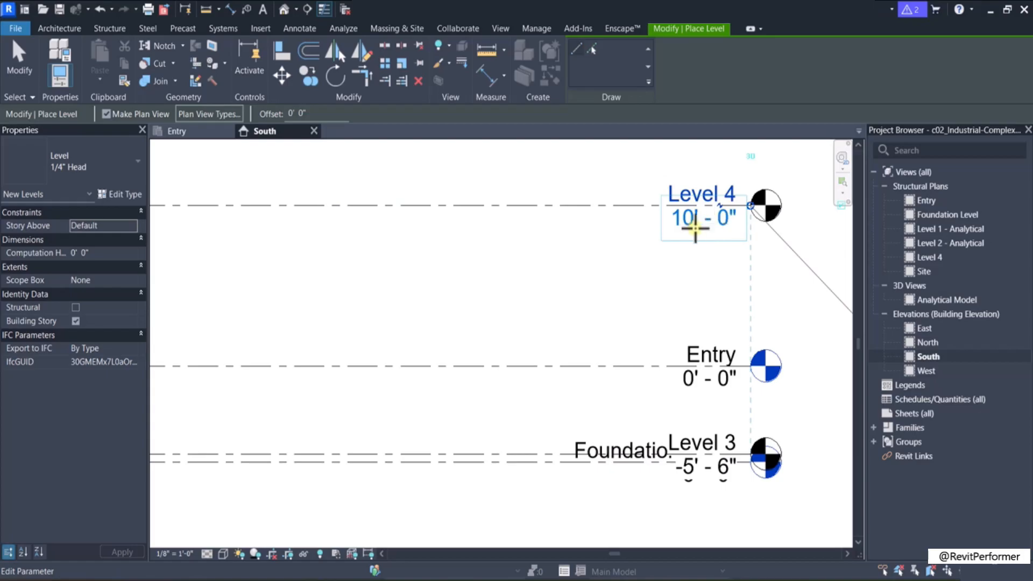
middle_click_drag(759, 205, 760, 218)
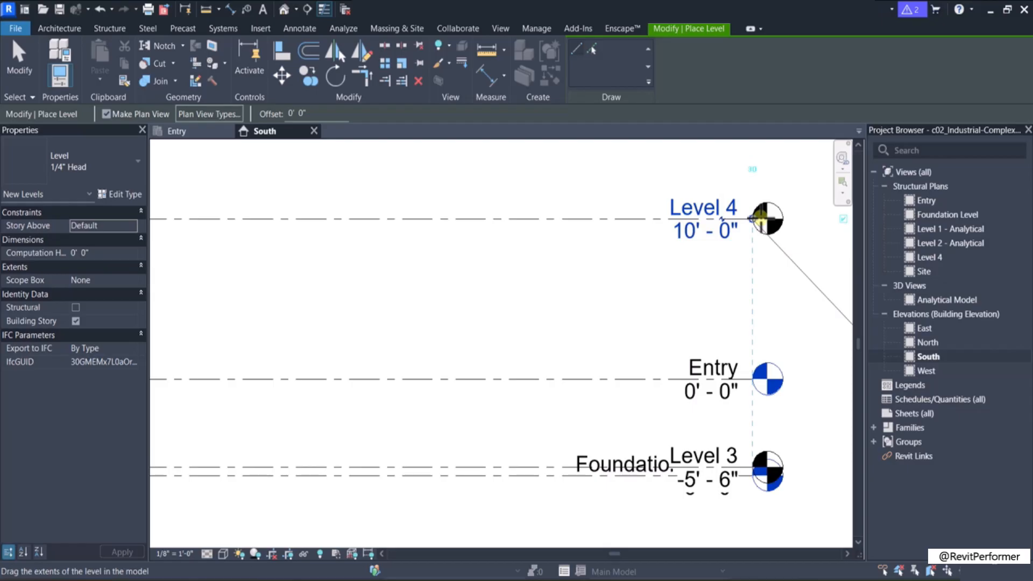
left_click(267, 163)
left_click(736, 162)
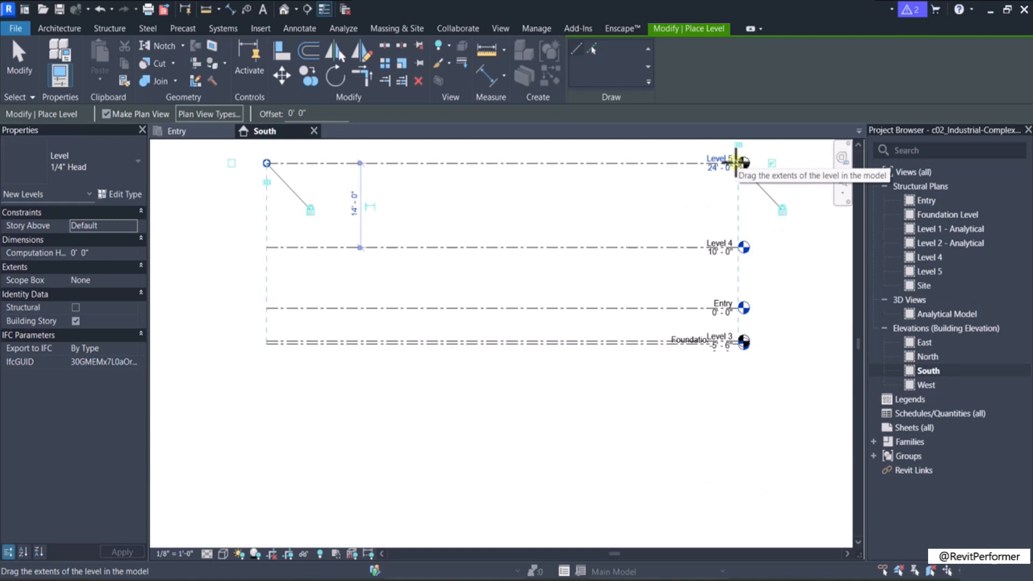
scroll(736, 161, "up", 2)
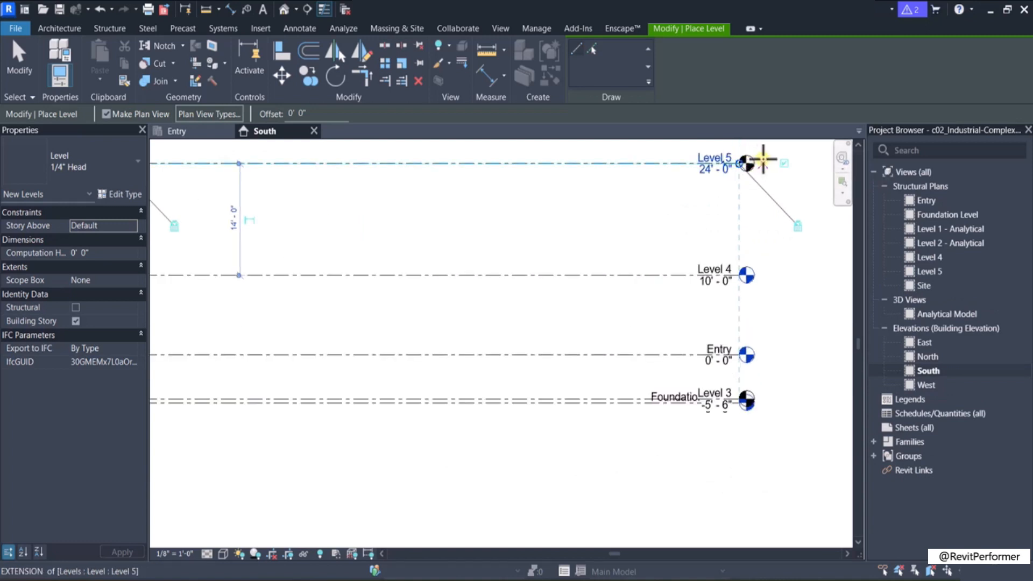
key("Escape")
key("Escape")
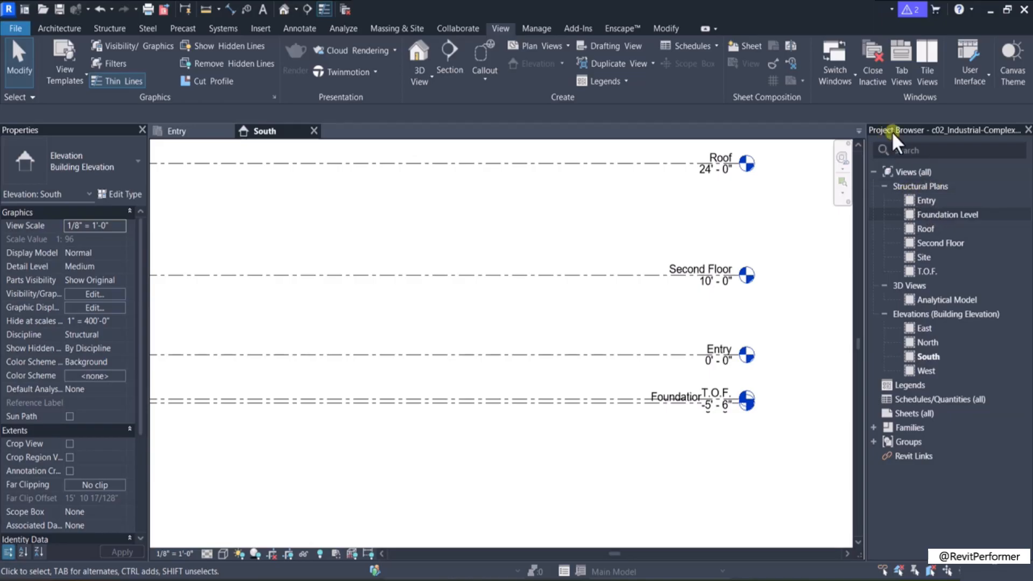
Step: Open the Entry structural plan and draw a horizontal grid line just above the south elevation marker
double_click(926, 201)
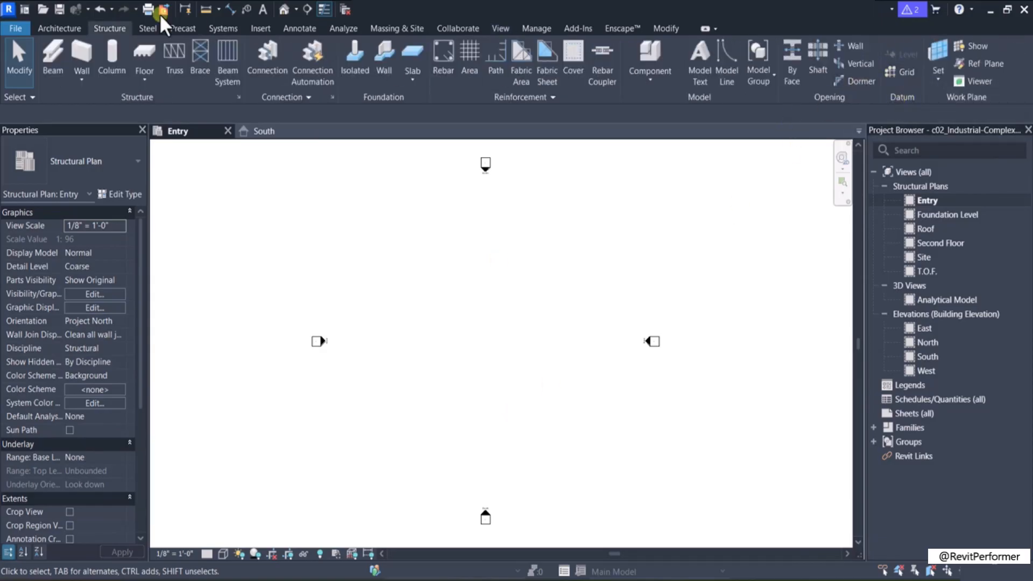
left_click(897, 71)
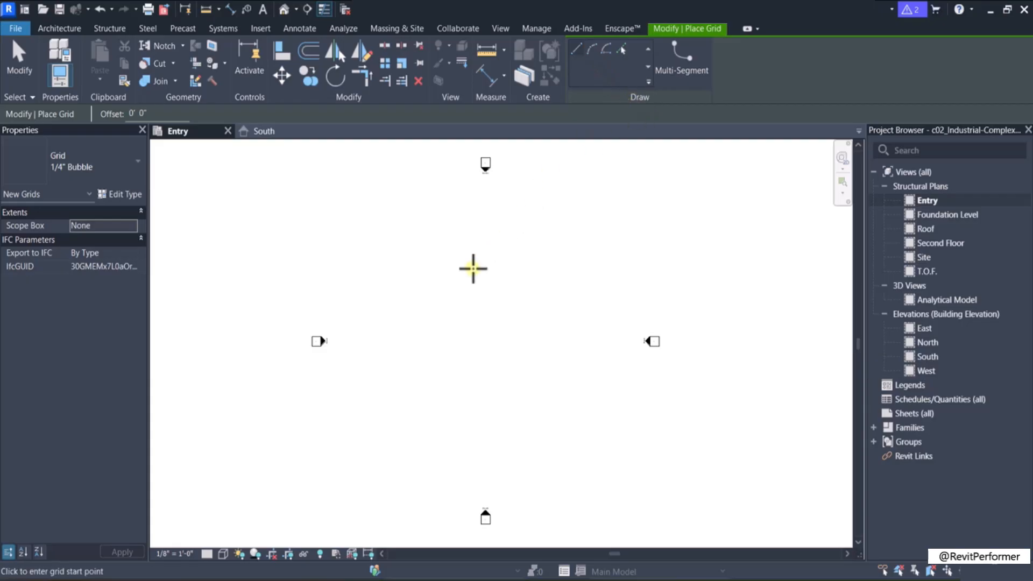
left_click(355, 470)
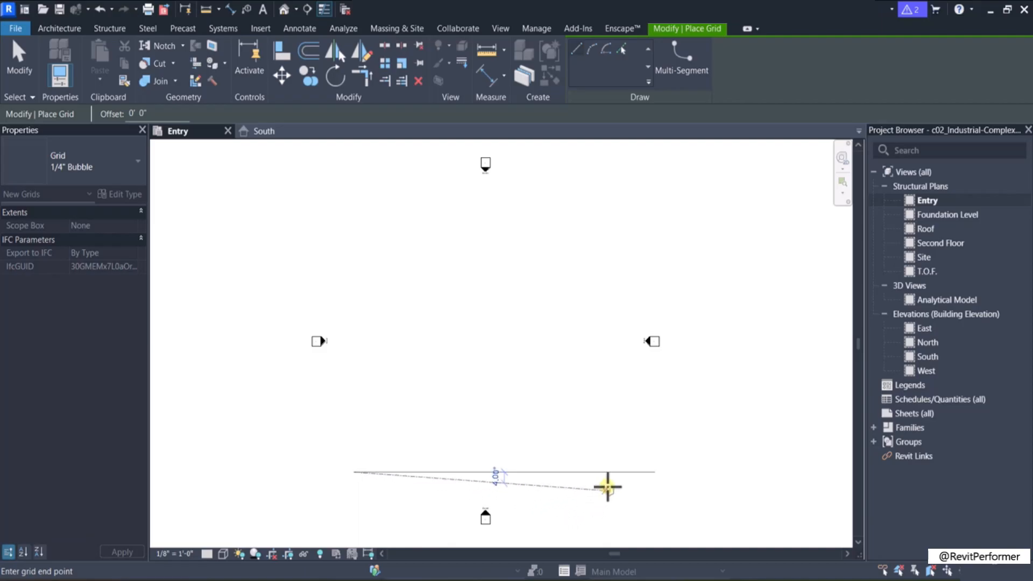
left_click(616, 472)
Step: Override the snap to Endpoints and draw a second grid line sloping up from grid 1's left end to above its bubble end
right_click(560, 425)
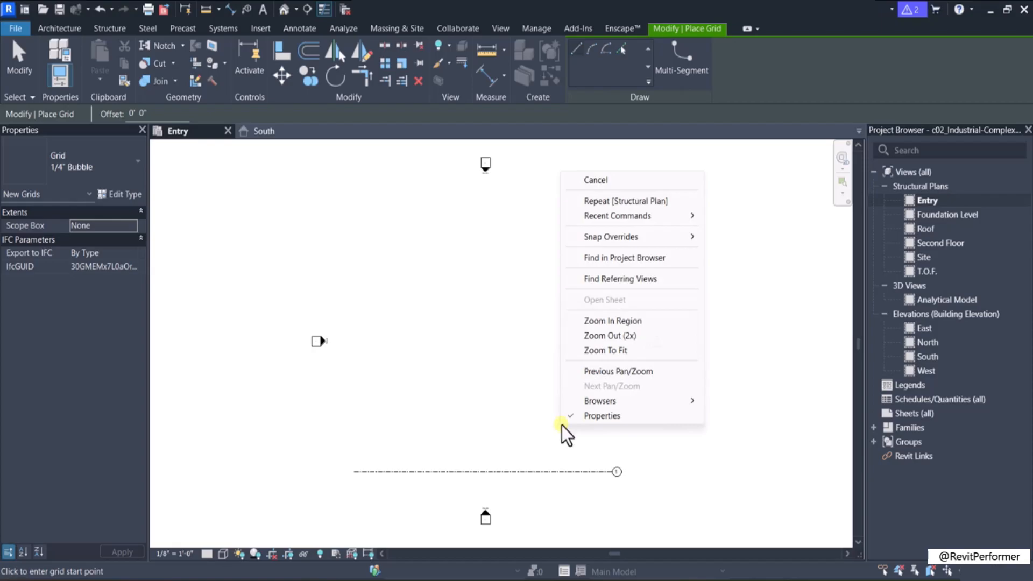
mouse_move(695, 235)
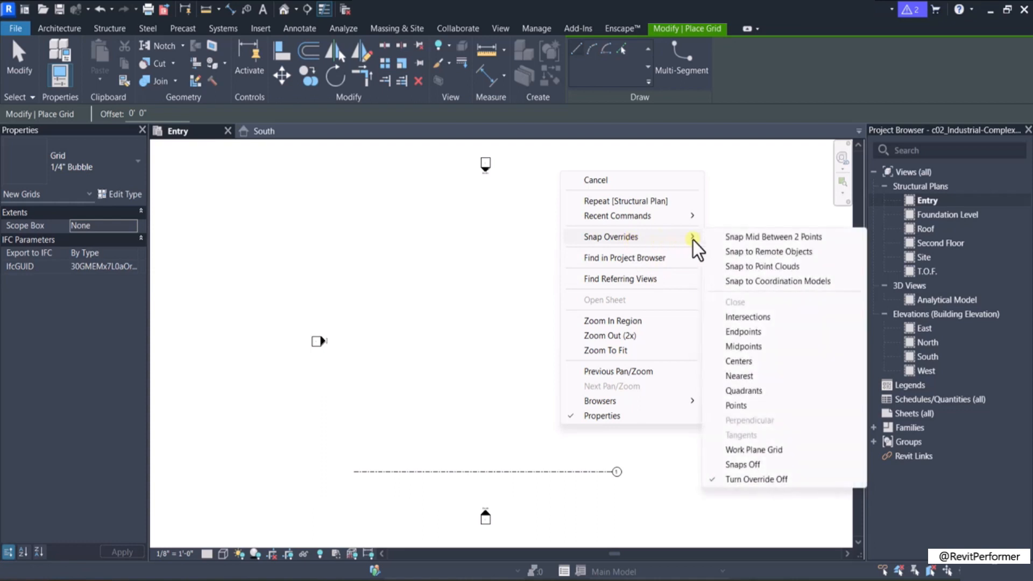
left_click(753, 330)
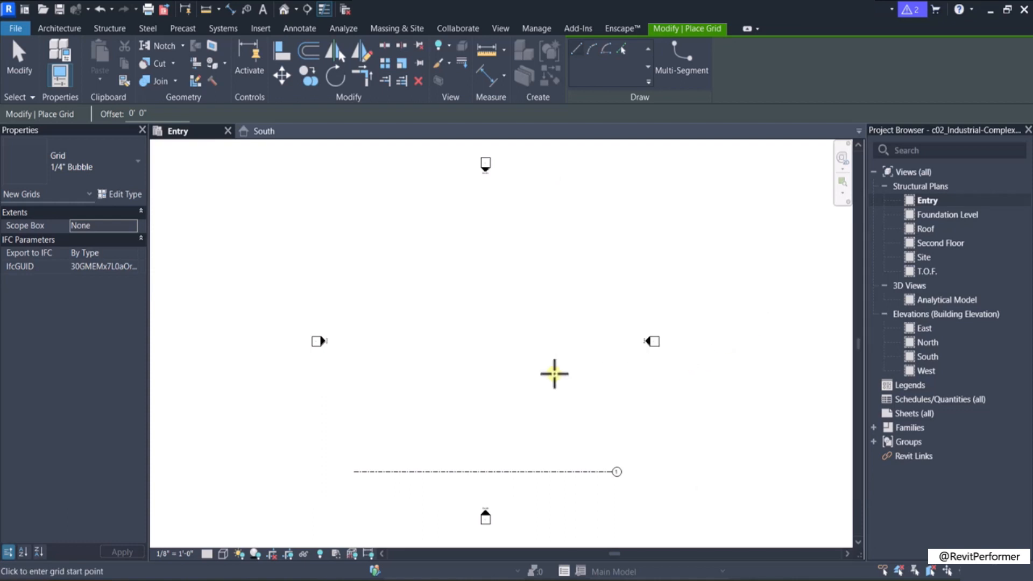
left_click(353, 473)
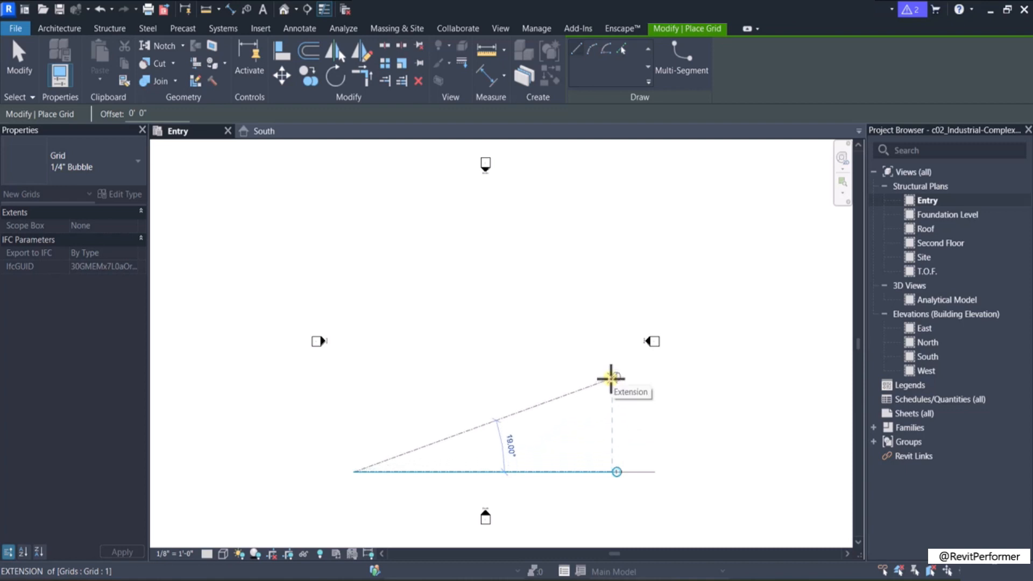
left_click(611, 399)
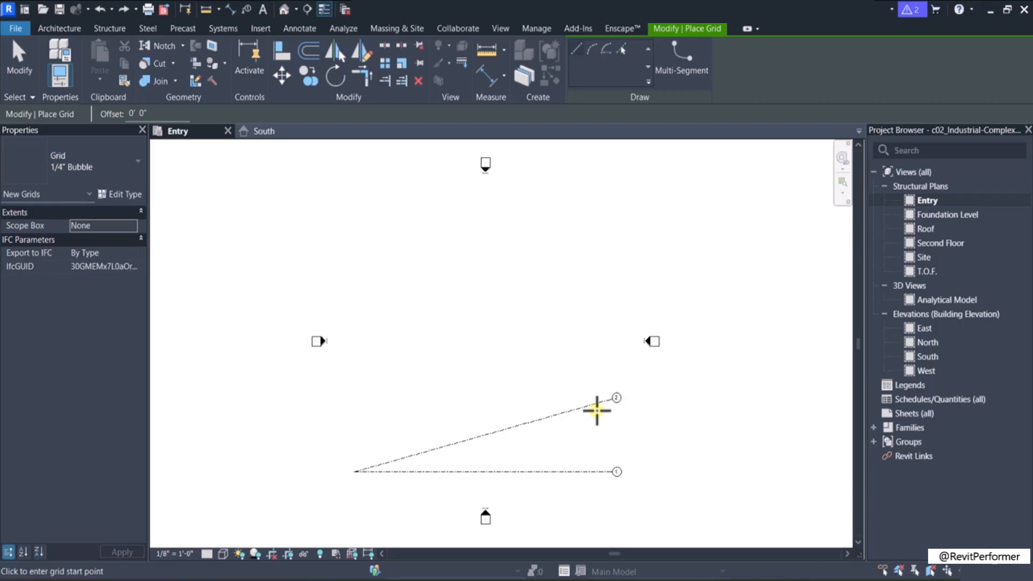
Step: Draw the remaining radial grid lines from the same origin, from grid 3 at 30° up to a vertical grid 7
left_click(357, 469)
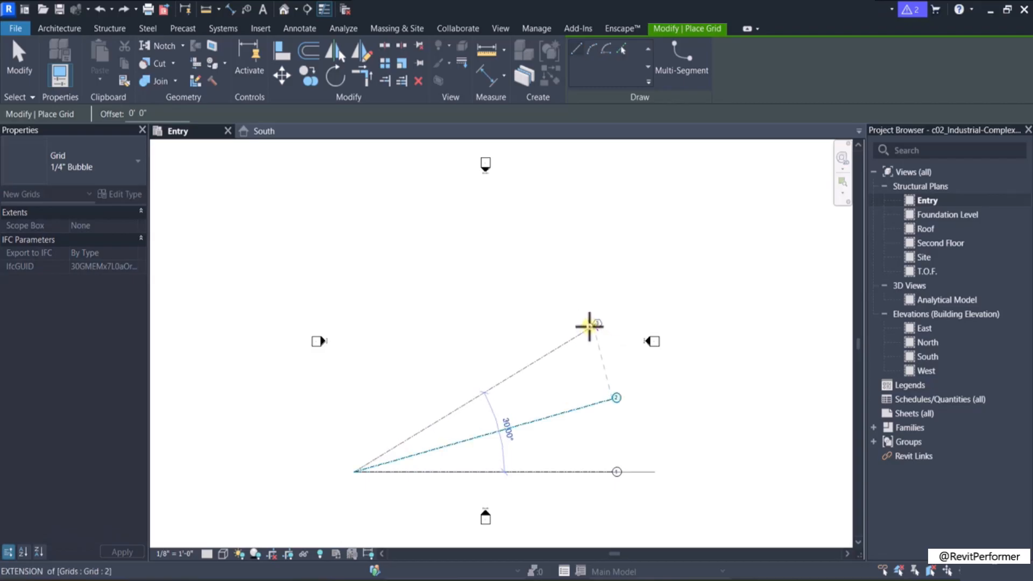
left_click(589, 326)
left_click(355, 472)
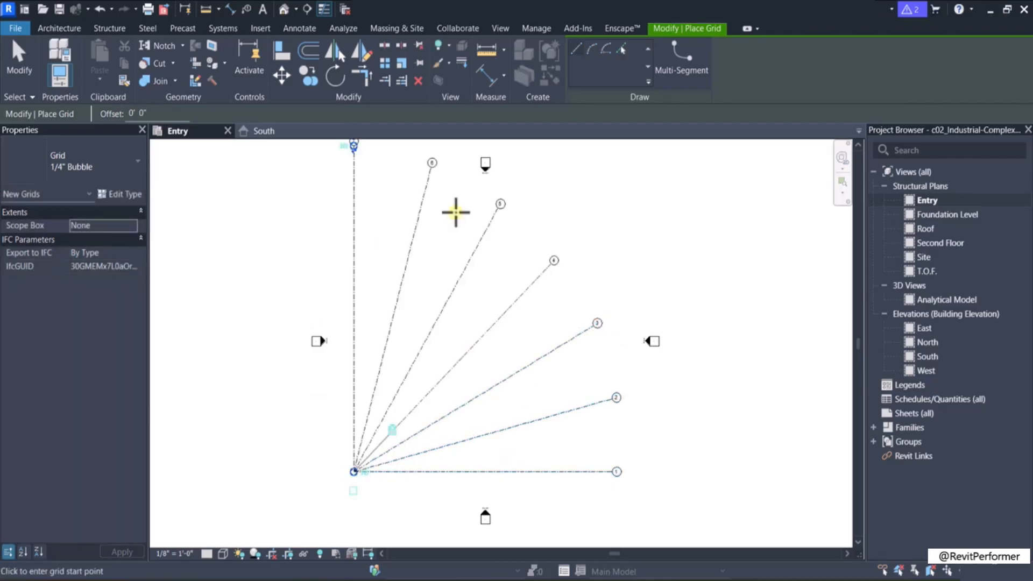
key("Escape")
key("Escape")
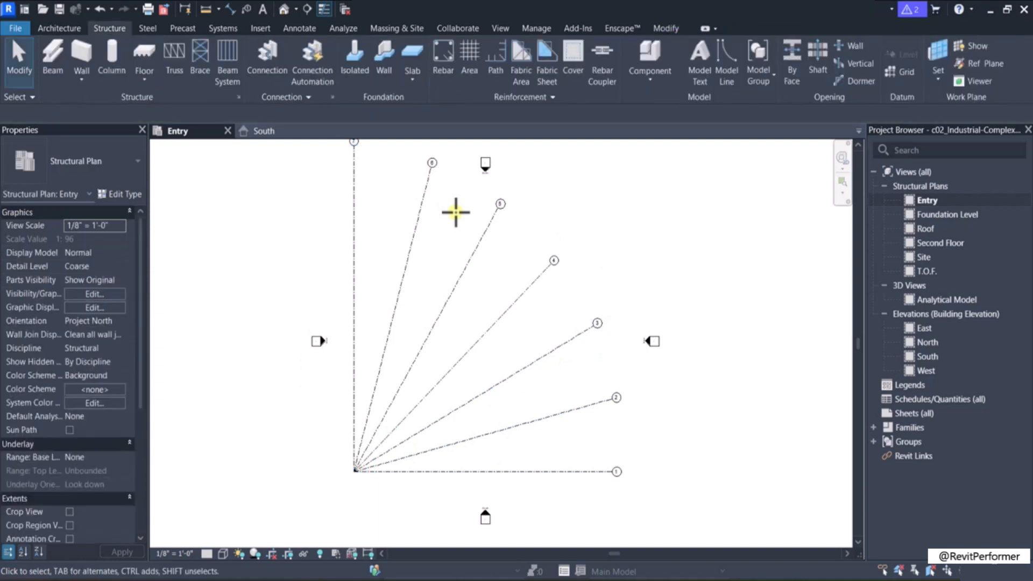
Step: Draw a center-ends arc grid of 30' radius centred on the radial grids' origin, from grid 7 to slightly past grid 1
middle_click_drag(455, 212, 466, 214)
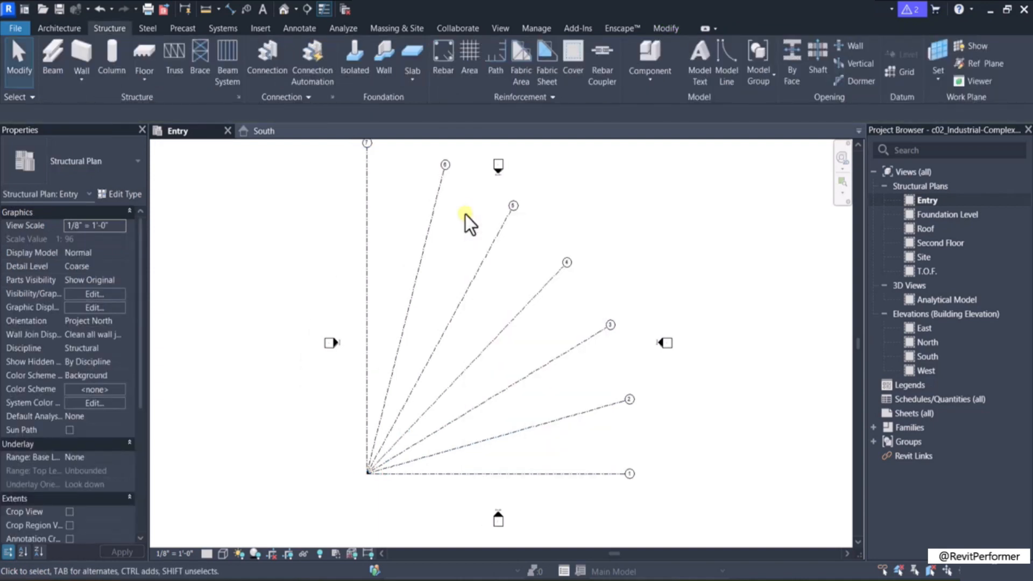
right_click(466, 215)
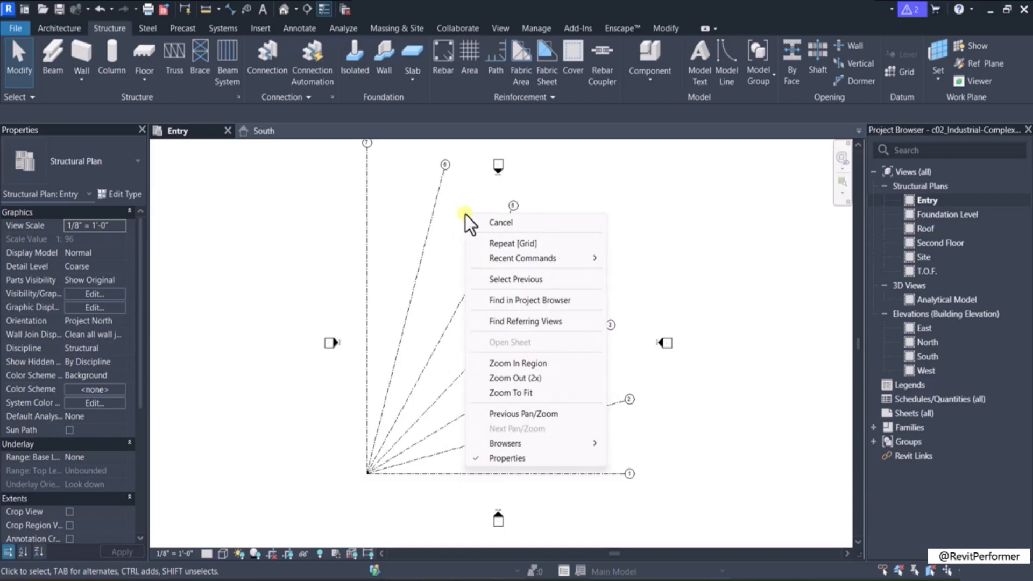
left_click(541, 395)
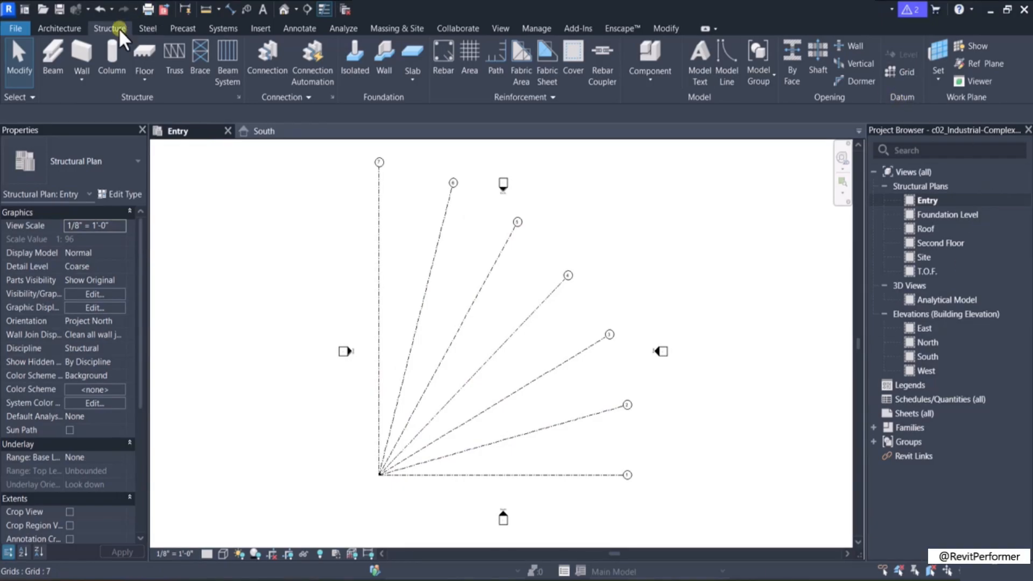
left_click(902, 70)
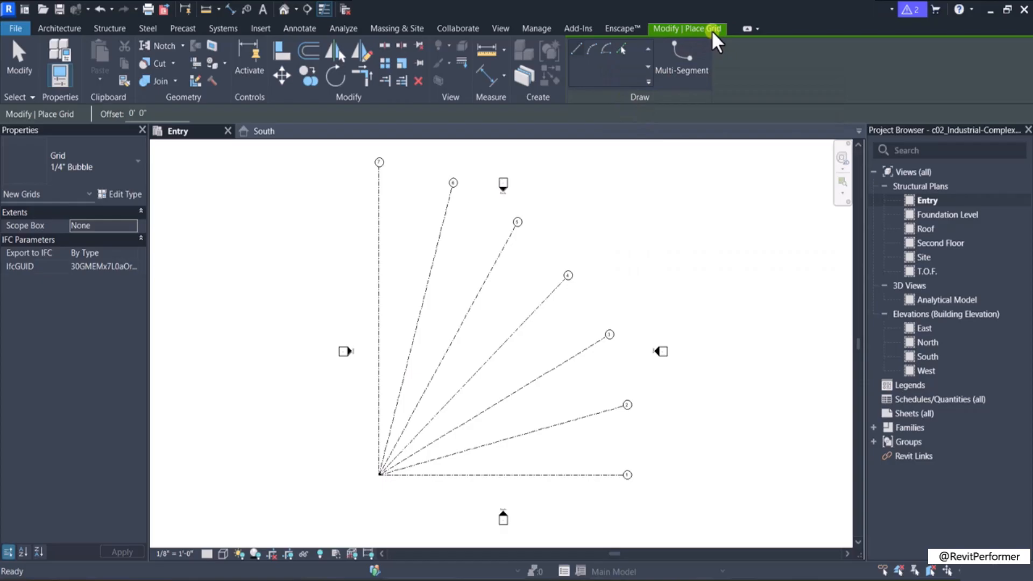
left_click(630, 50)
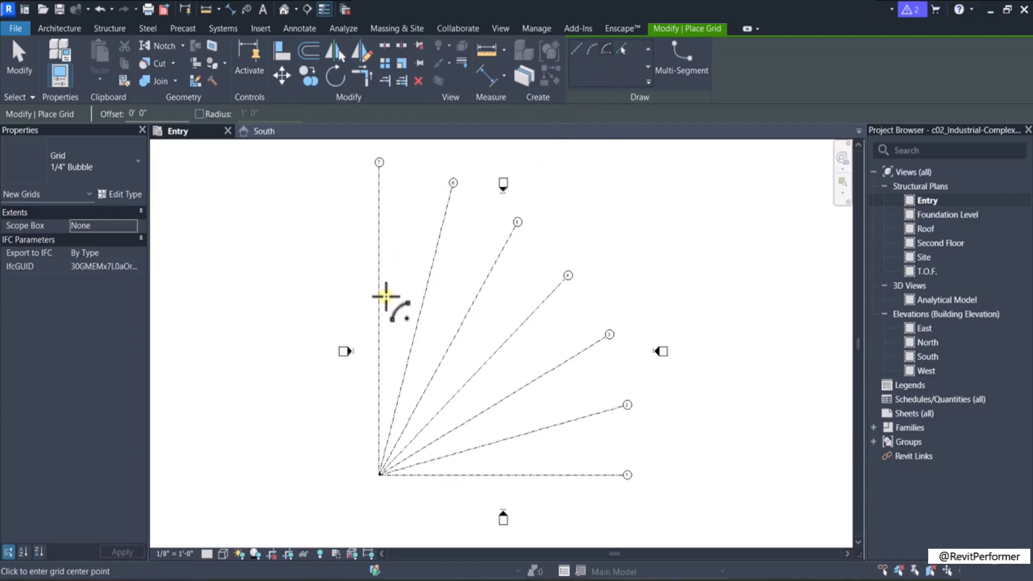
left_click(378, 475)
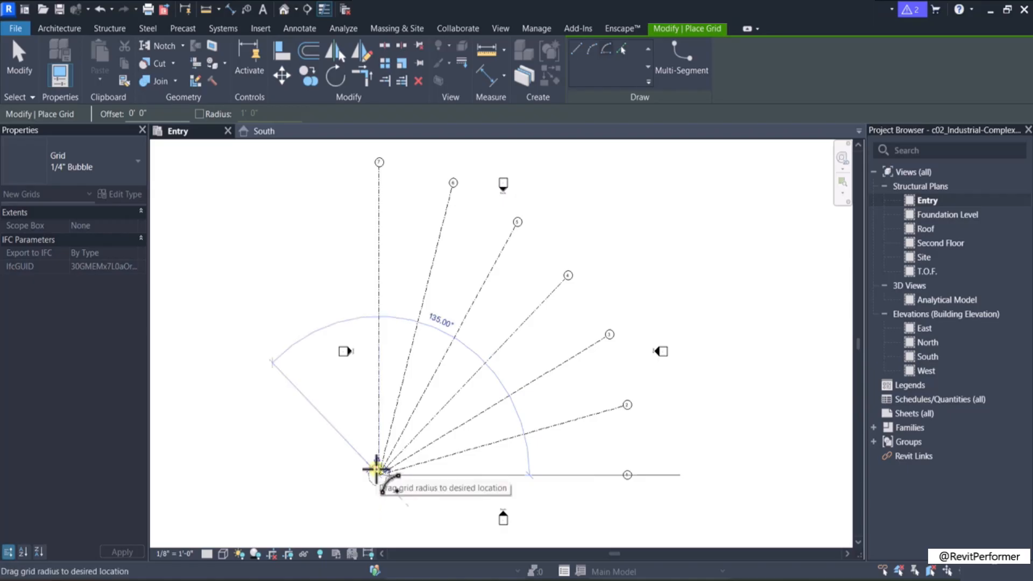
left_click(378, 471)
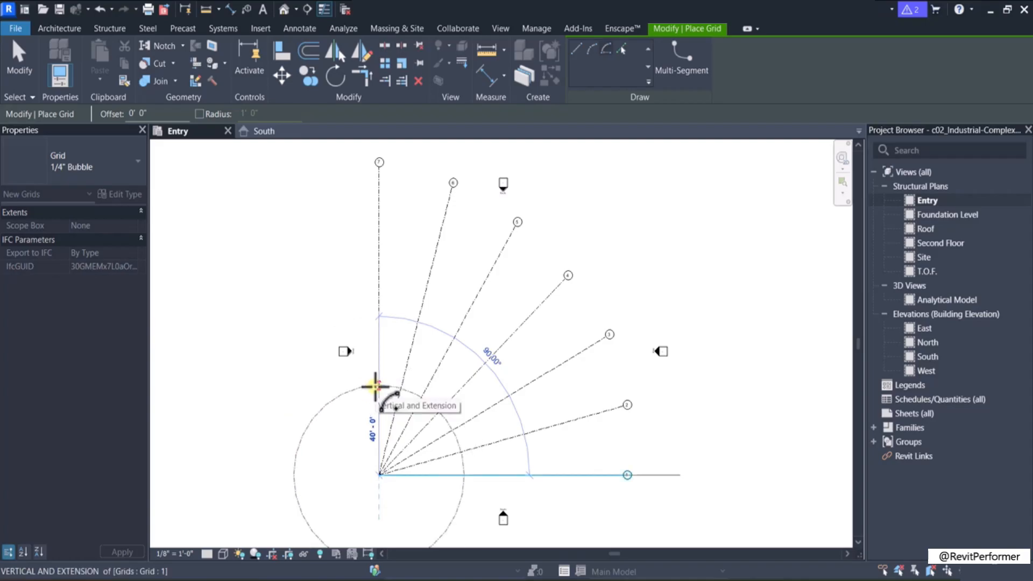
type("30")
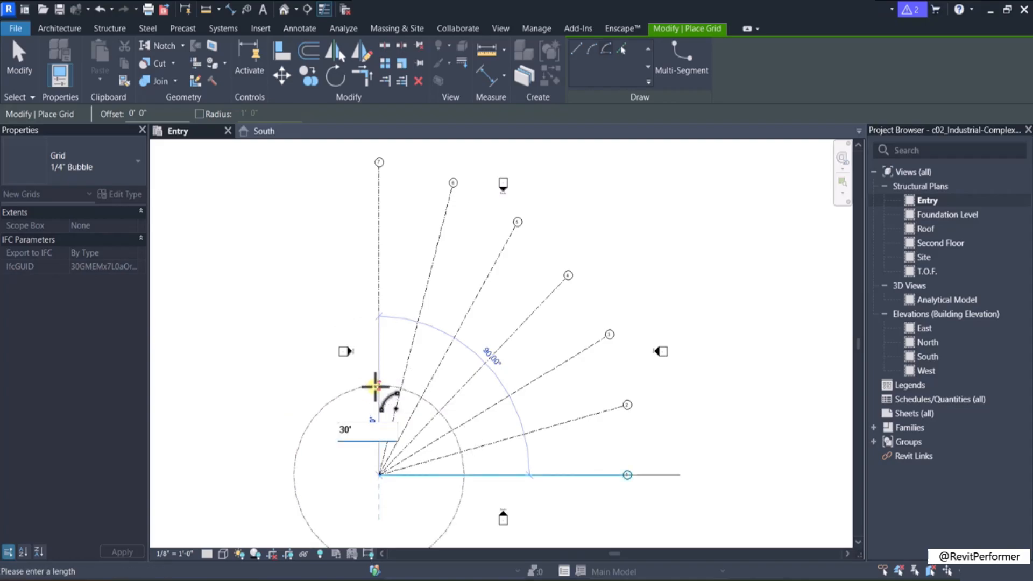
key("Return")
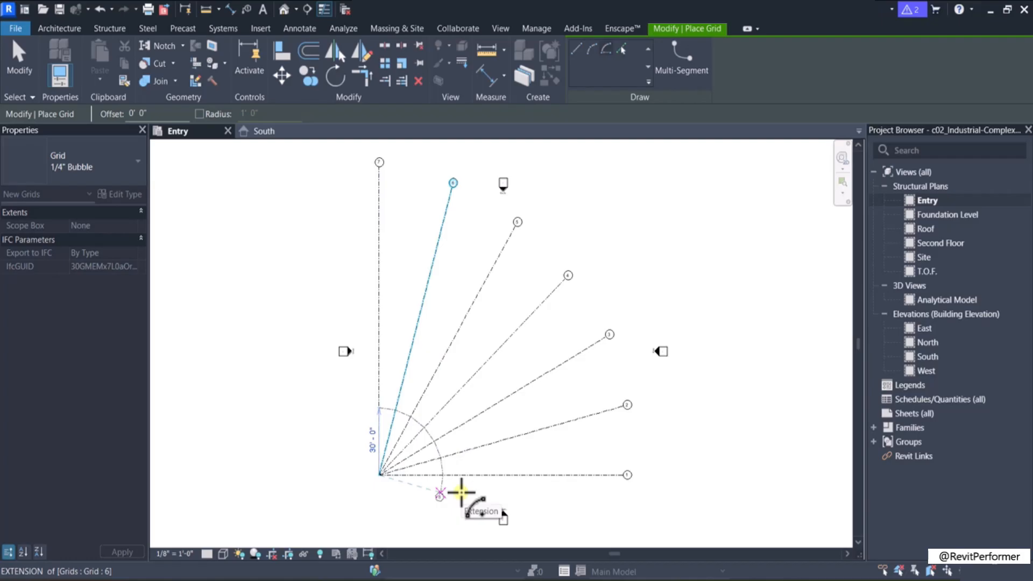
left_click(439, 495)
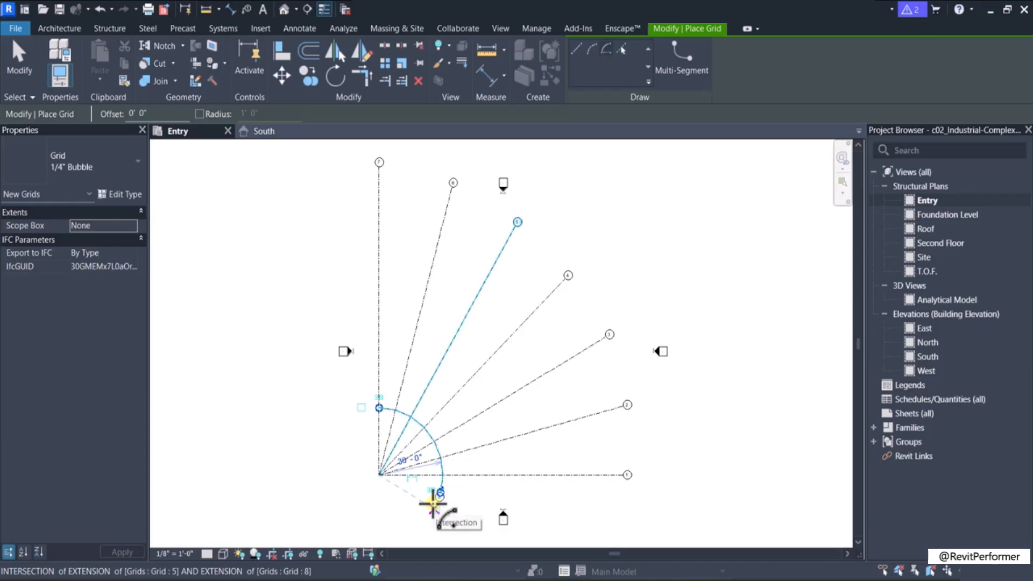
Step: Draw a second concentric arc grid of 50' radius from grid 7 to slightly past grid 1
left_click(379, 473)
type("50'")
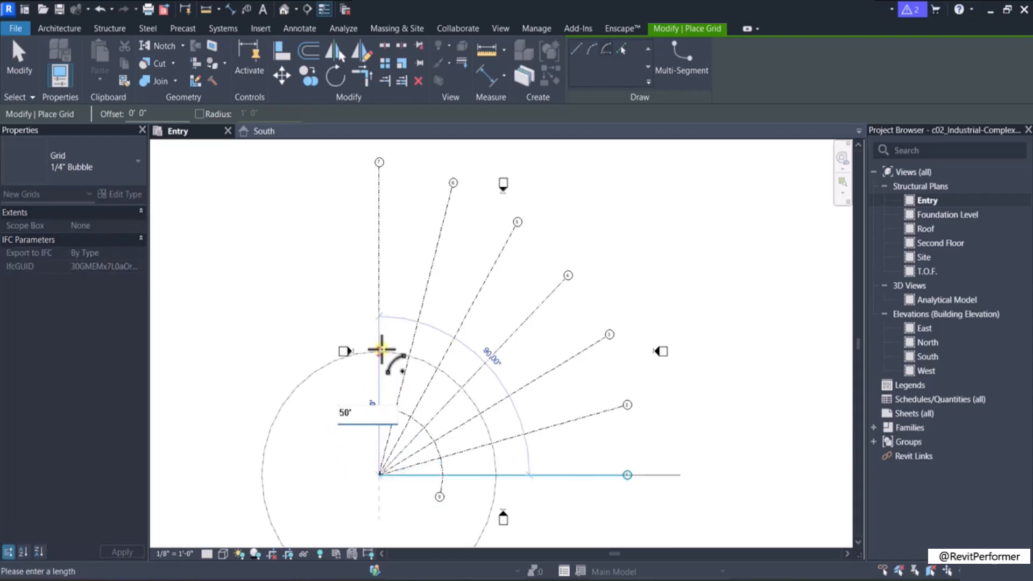
key("Return")
left_click(486, 520)
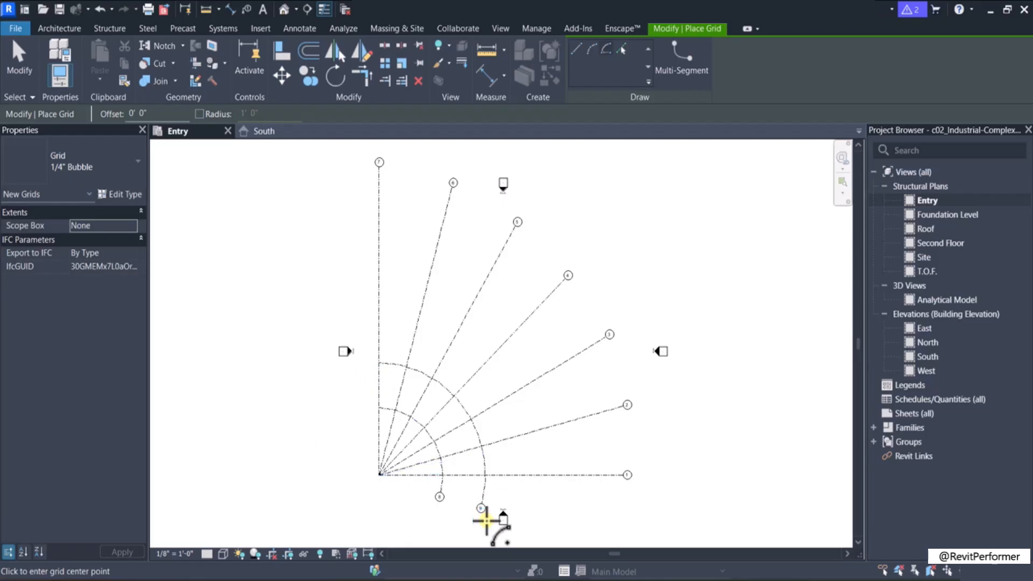
key("Escape")
key("Escape")
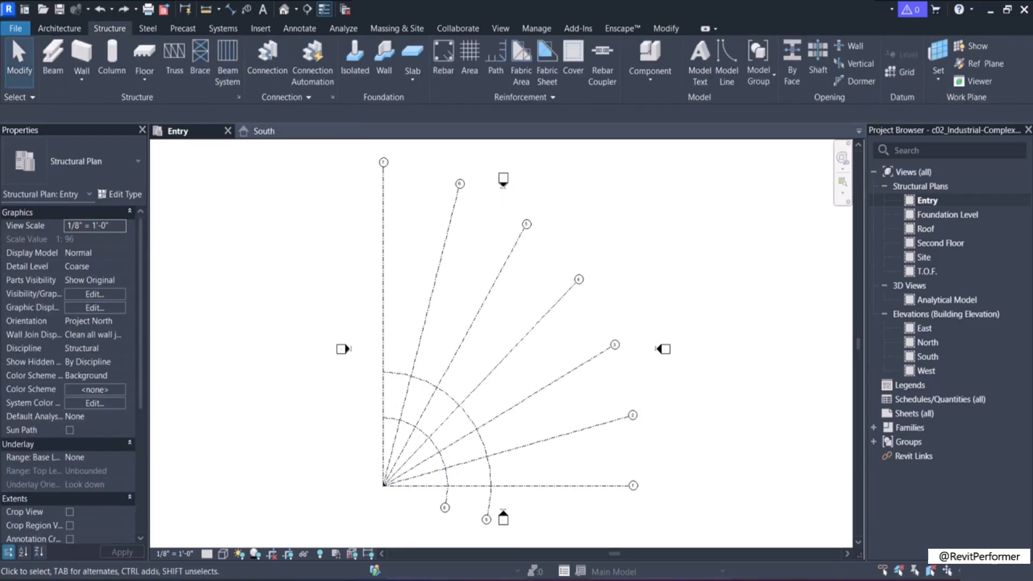
Step: Draw three horizontal grids running left from grid 7, two continuing the arcs and one above, plus a vertical grid 20' left of grid 7
left_click(904, 68)
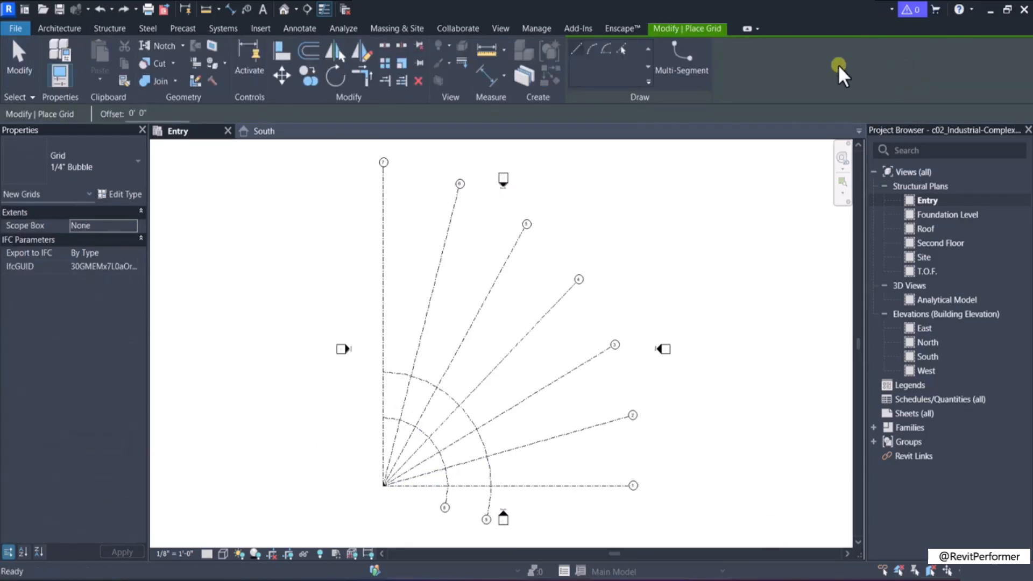
left_click(594, 51)
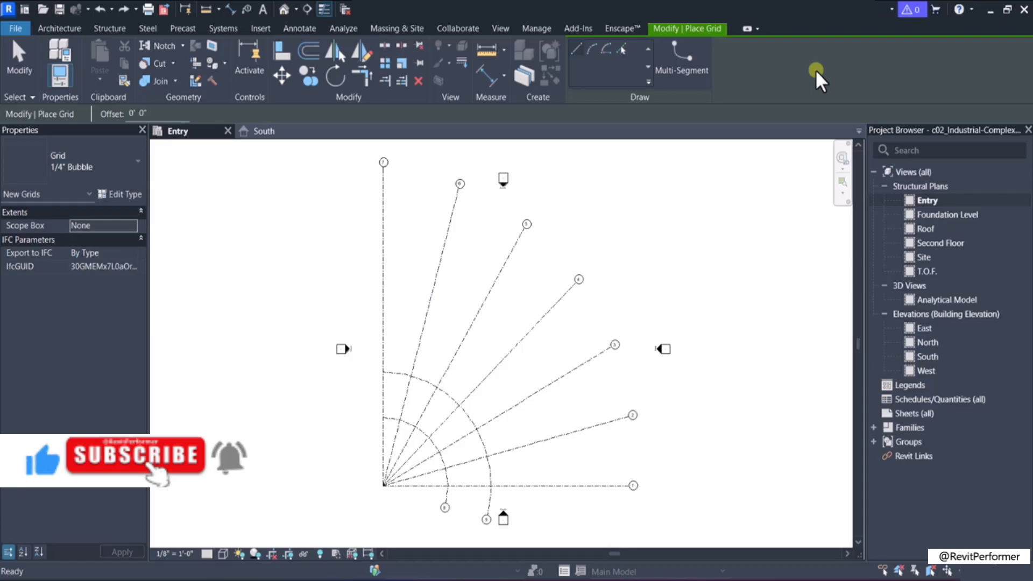
left_click(577, 47)
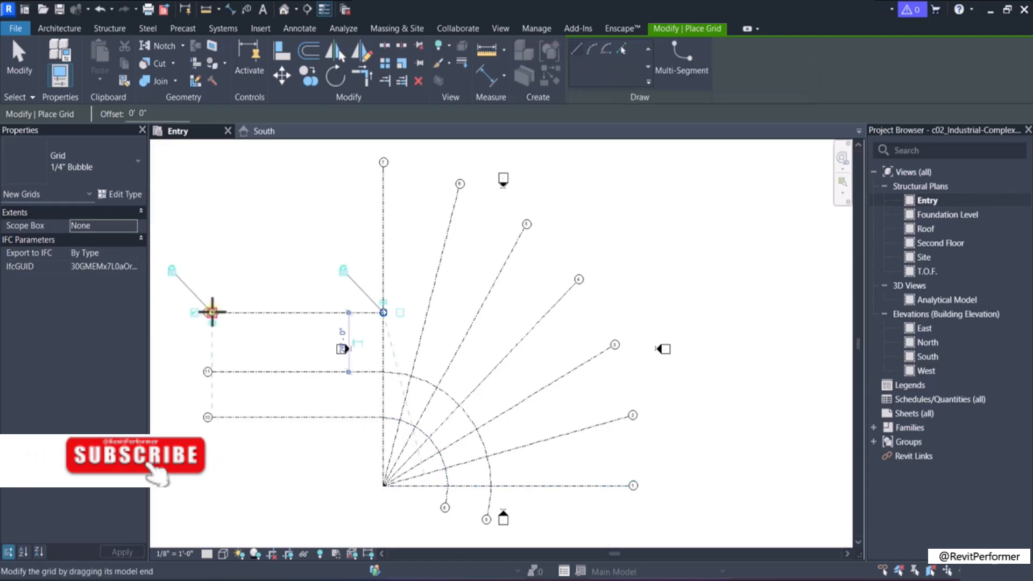
left_click(211, 312)
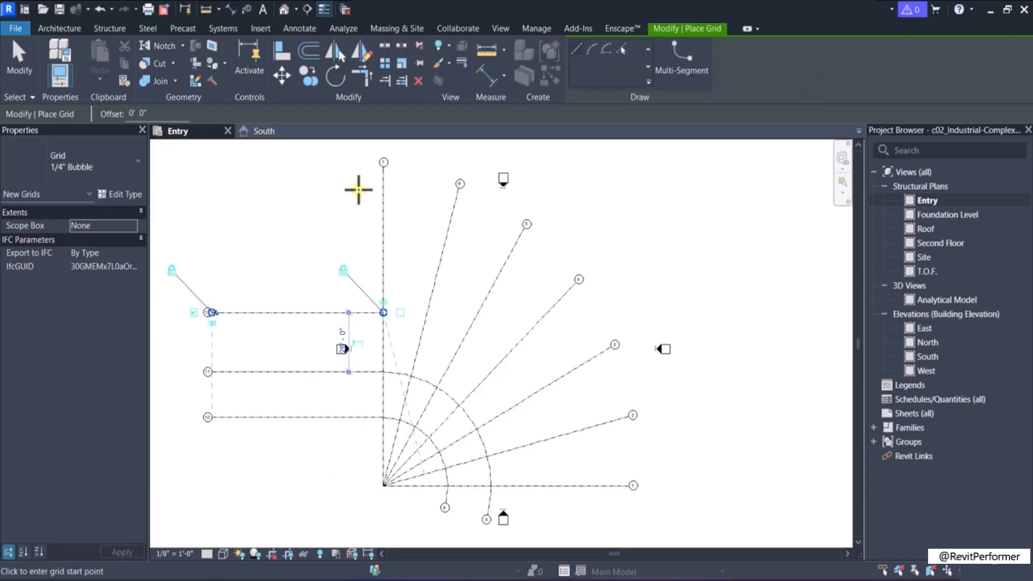
left_click(340, 167)
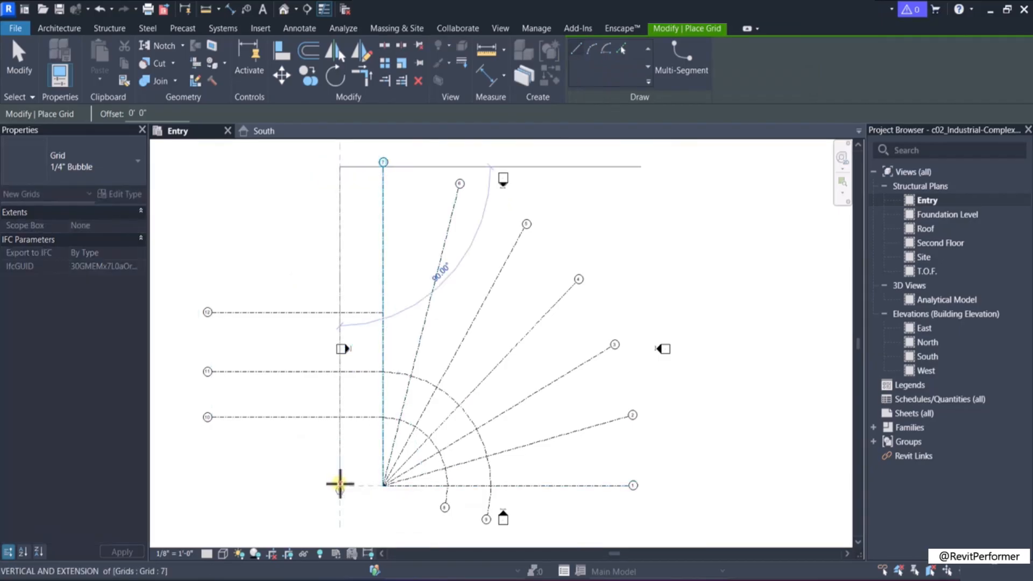
left_click(340, 484)
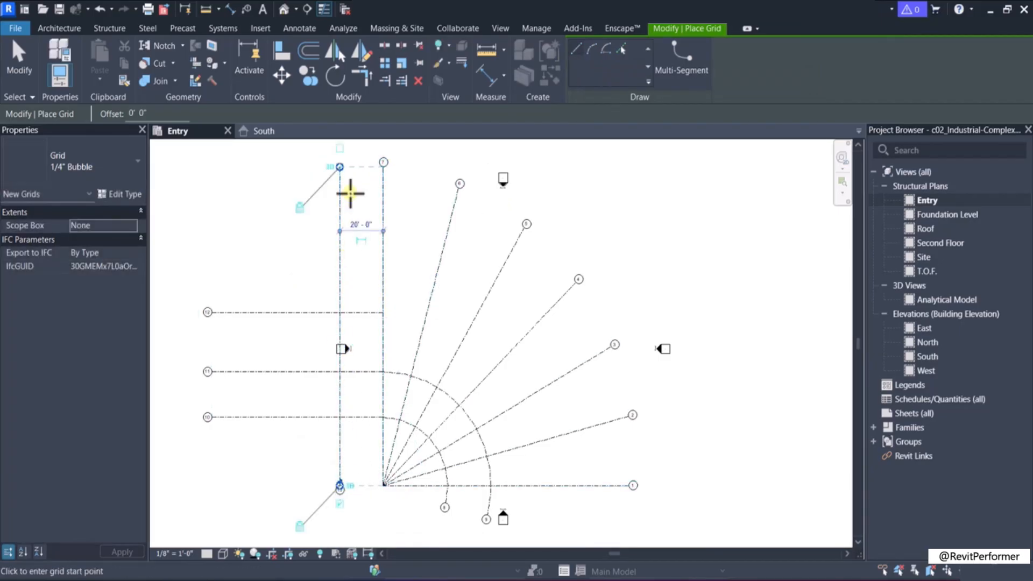
Step: Draw another vertical grid 20' left of the previous one, aligned with its ends, and finish placing grids
left_click(295, 167)
left_click(296, 486)
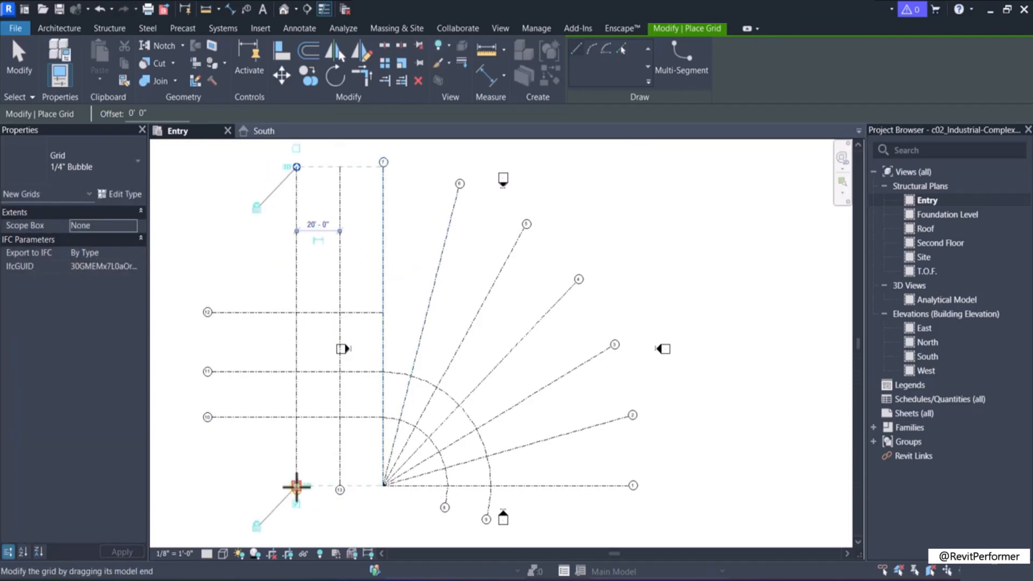
key("Escape")
key("Escape")
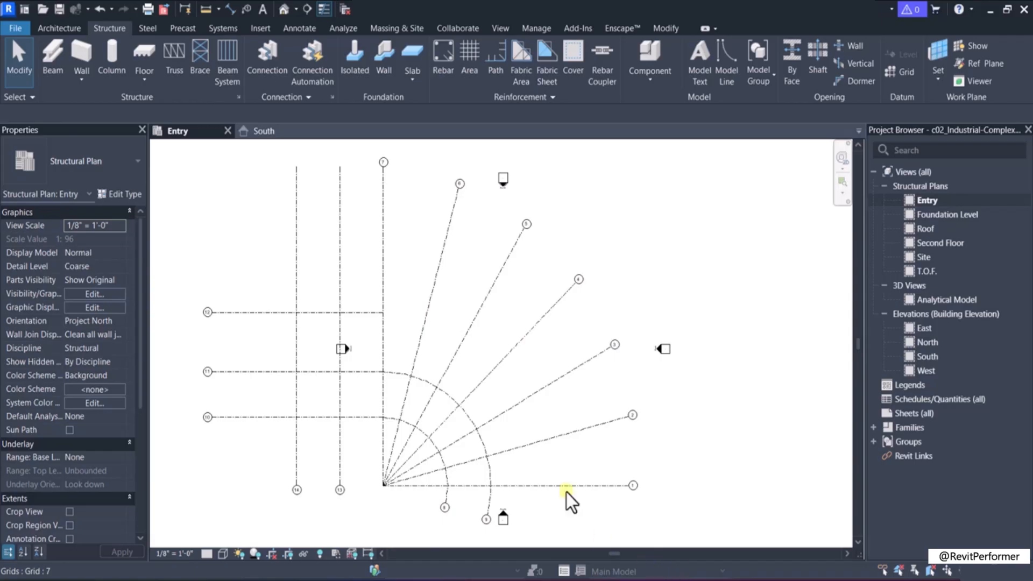
Step: Shorten radial grids 1 to 7 so their bubble ends sit a short distance outside the outer arc grid
left_click(536, 486)
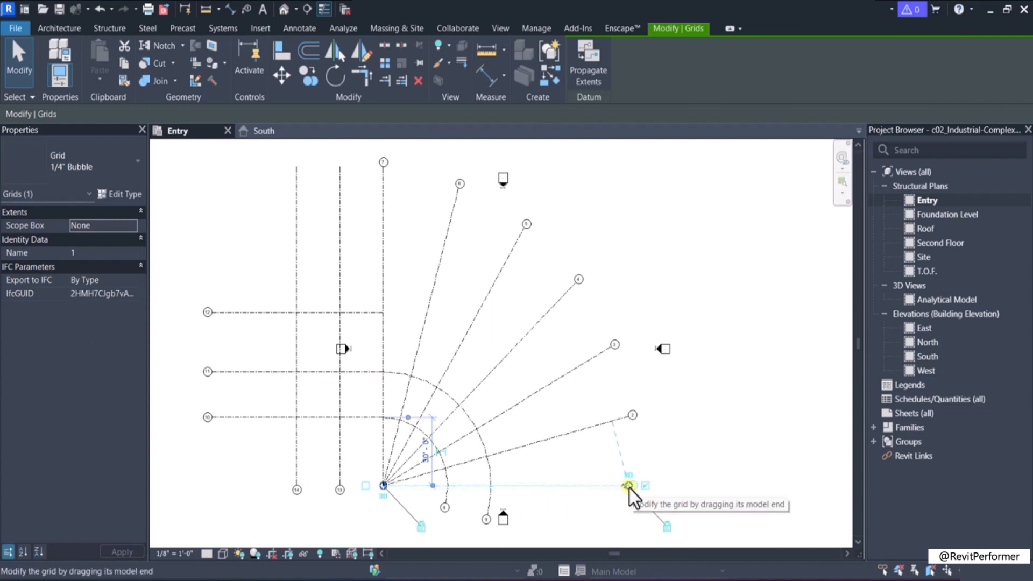
left_click_drag(629, 486, 531, 495)
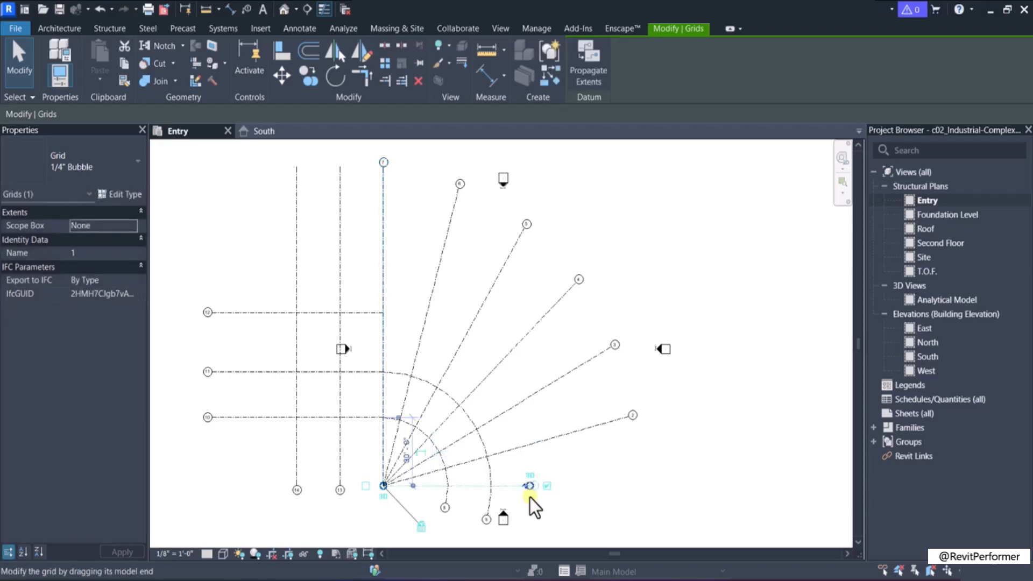
key("Escape")
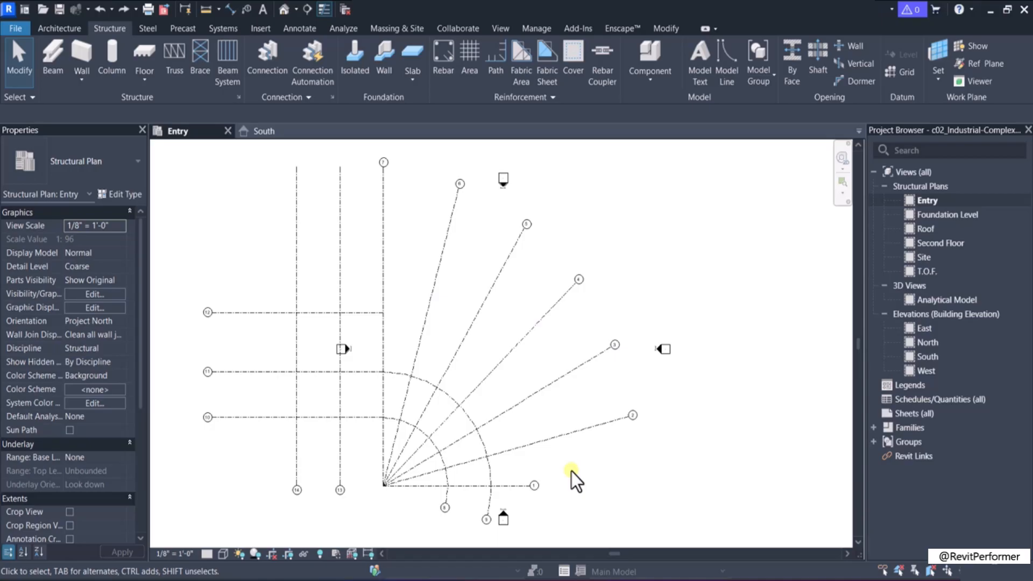
left_click(582, 433)
left_click_drag(628, 416, 530, 443)
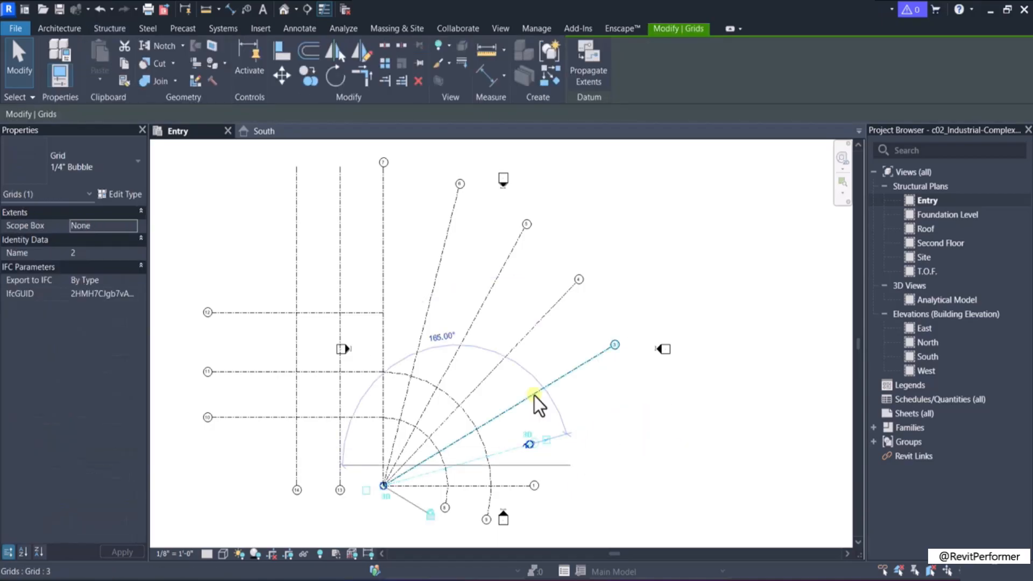
left_click(534, 394)
left_click_drag(610, 349, 523, 400)
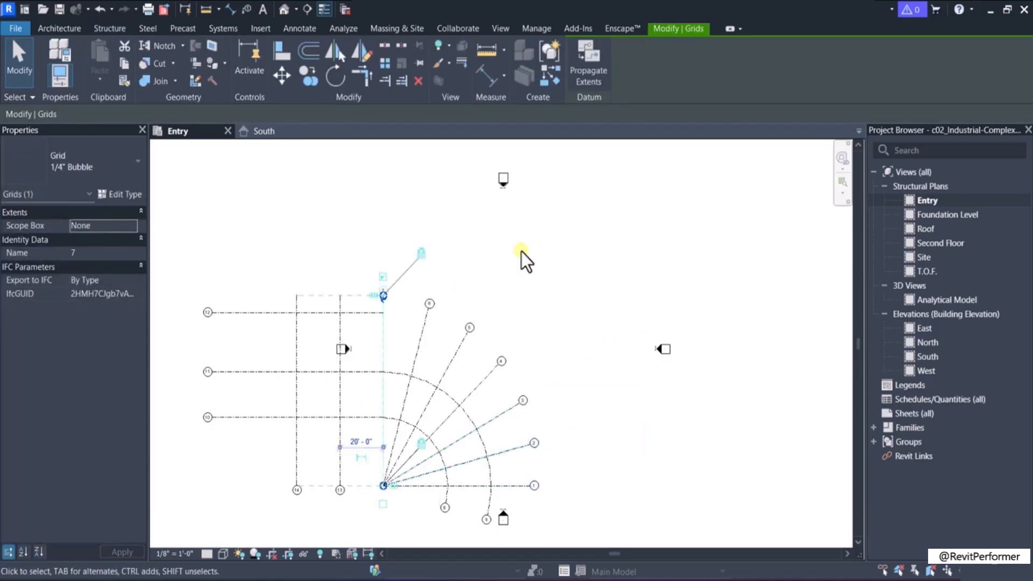
left_click(521, 252)
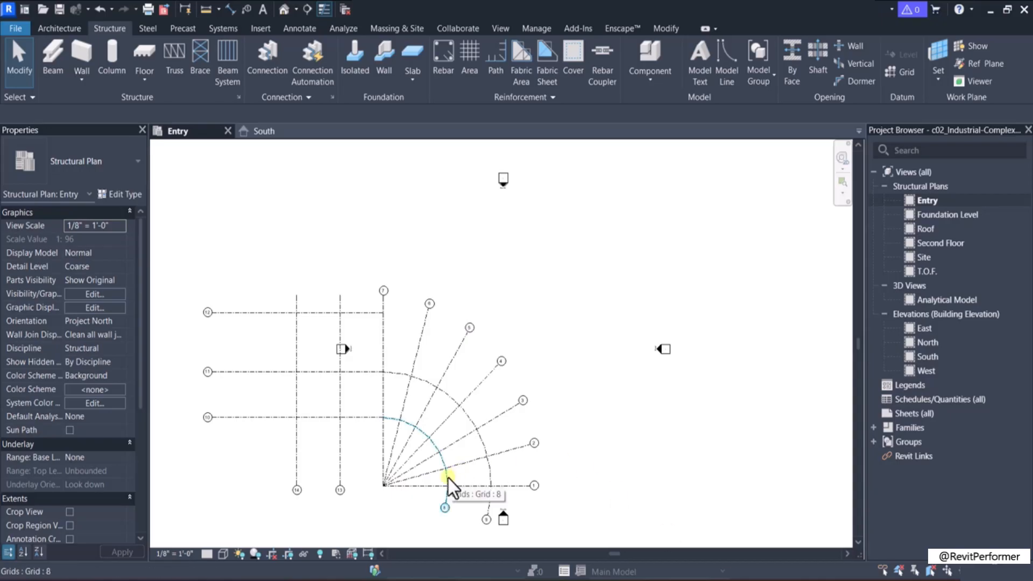
Step: Rename the inner 30' arc grid as A'
left_click(445, 507)
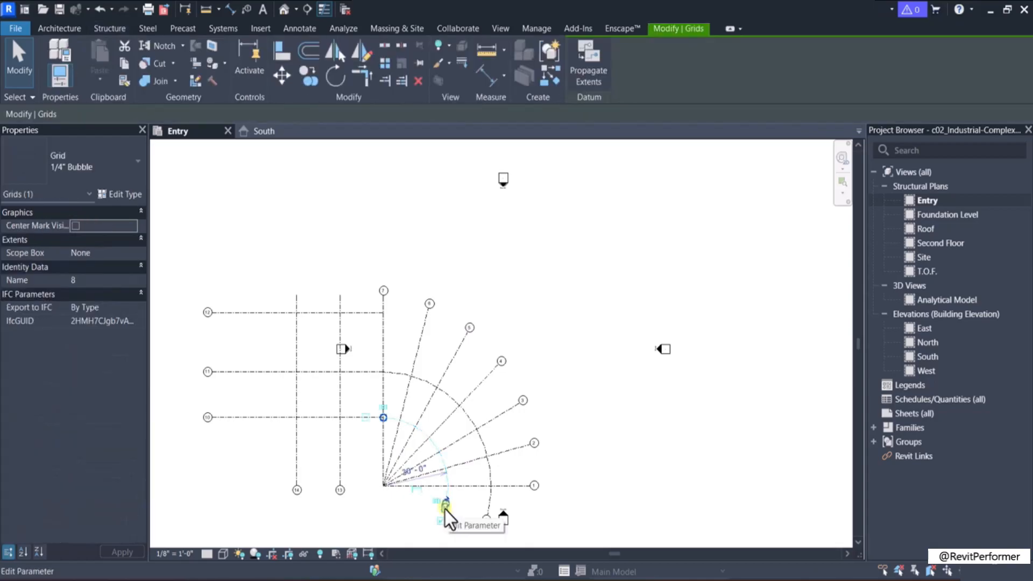
left_click(445, 508)
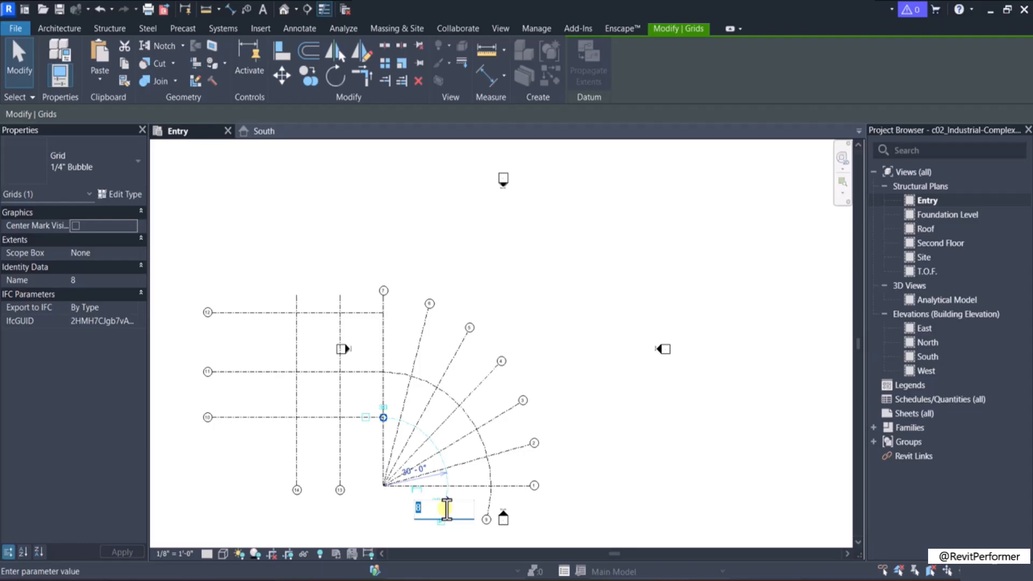
type("A")
key("Return")
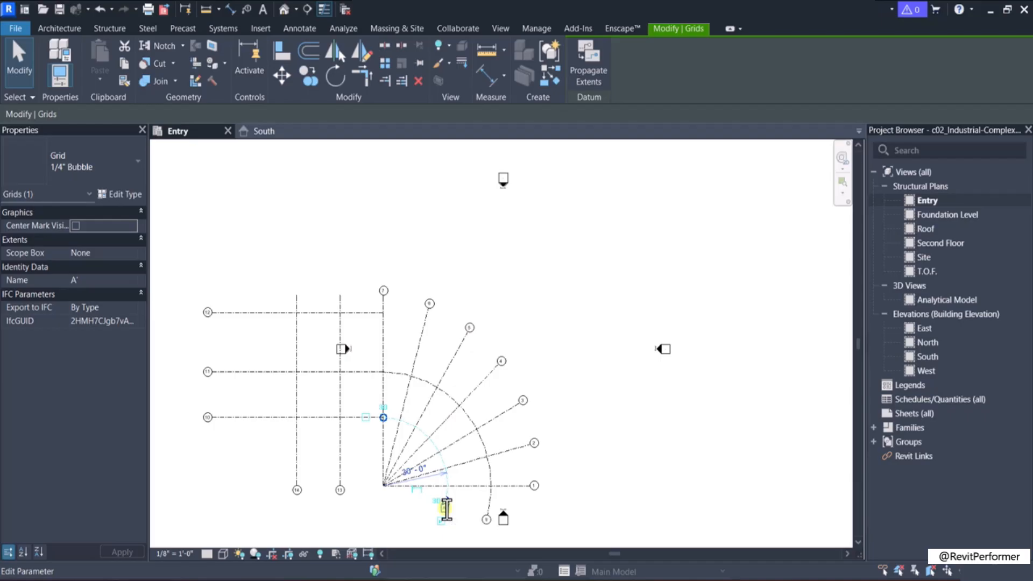
key("Escape")
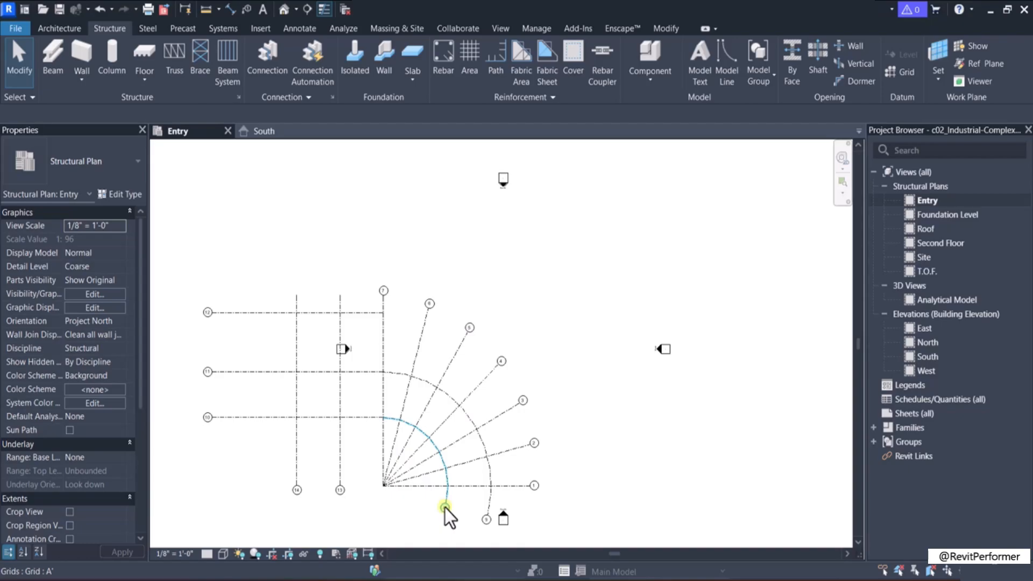
Step: Rename the outer 50' arc grid as B'
left_click(492, 470)
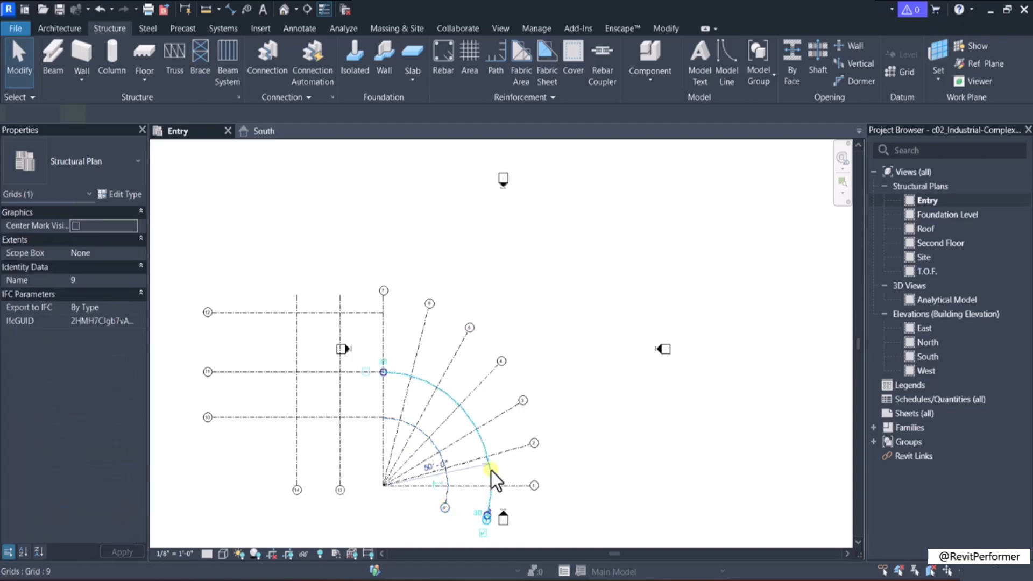
left_click(486, 518)
type("B")
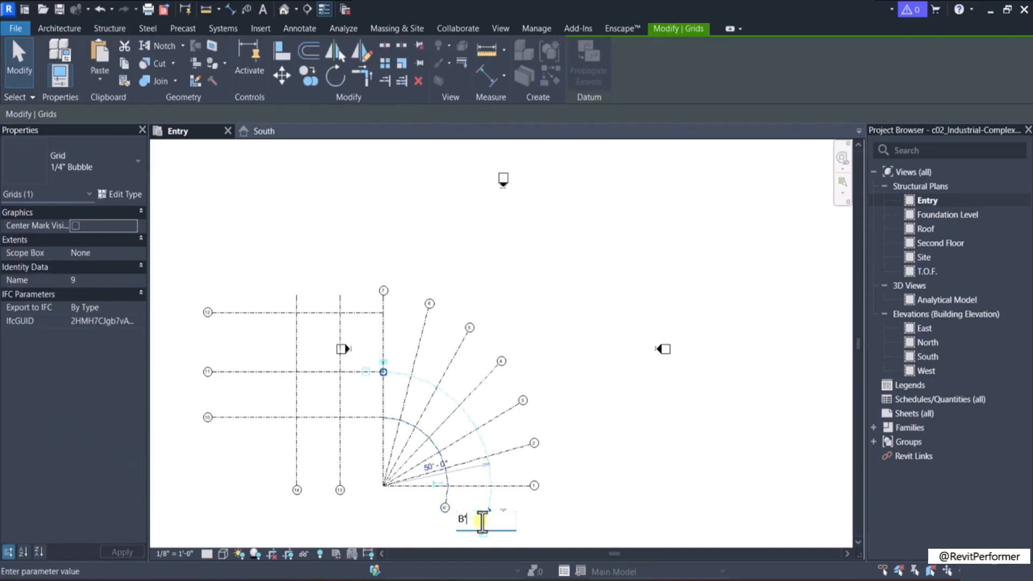
key("Return")
key("Escape")
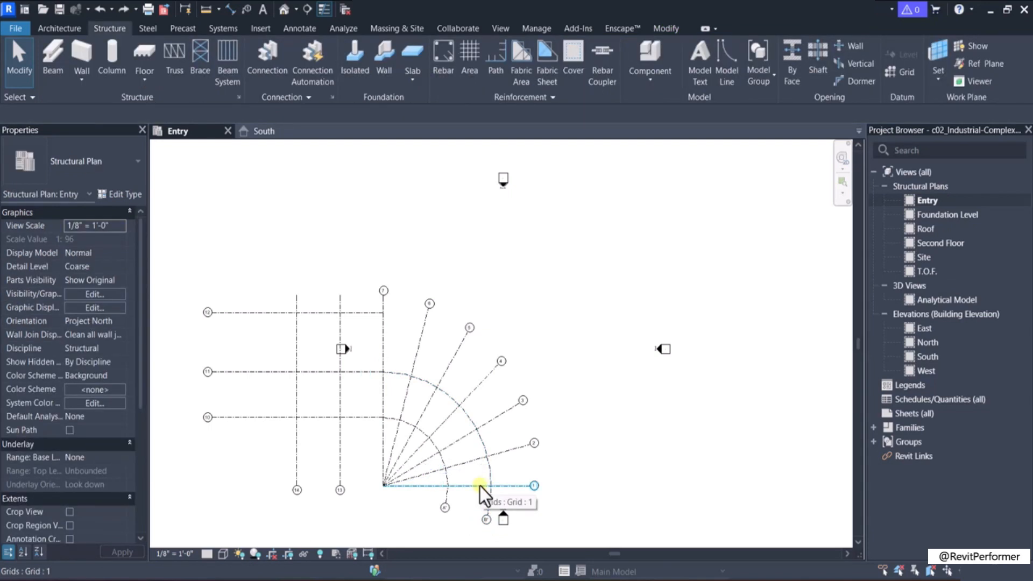
Step: Rename the horizontal grids A, B and C from the lowest up, and the two vertical grids left of grid 7 as 8 and 9
left_click(221, 418)
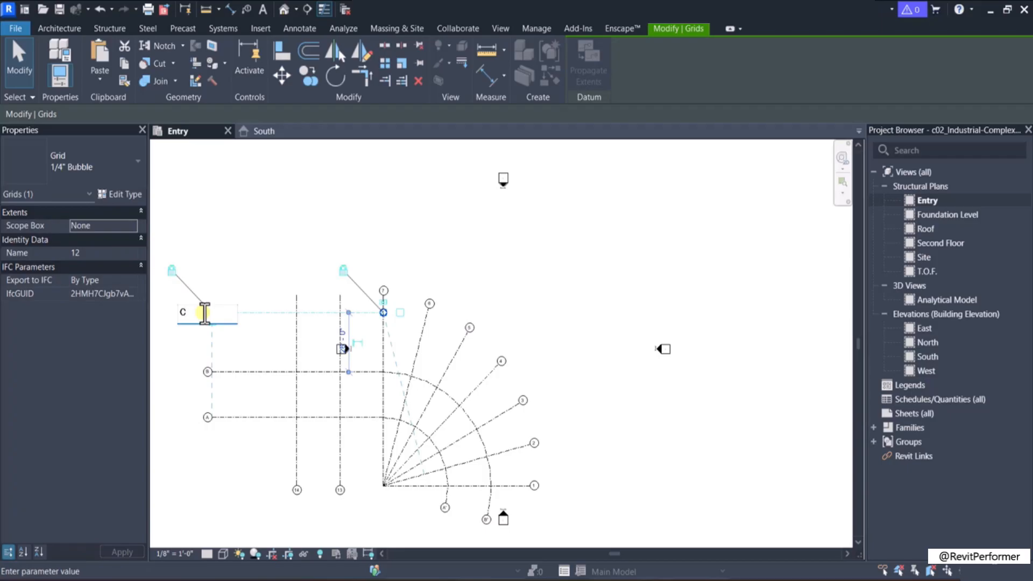
key("Return")
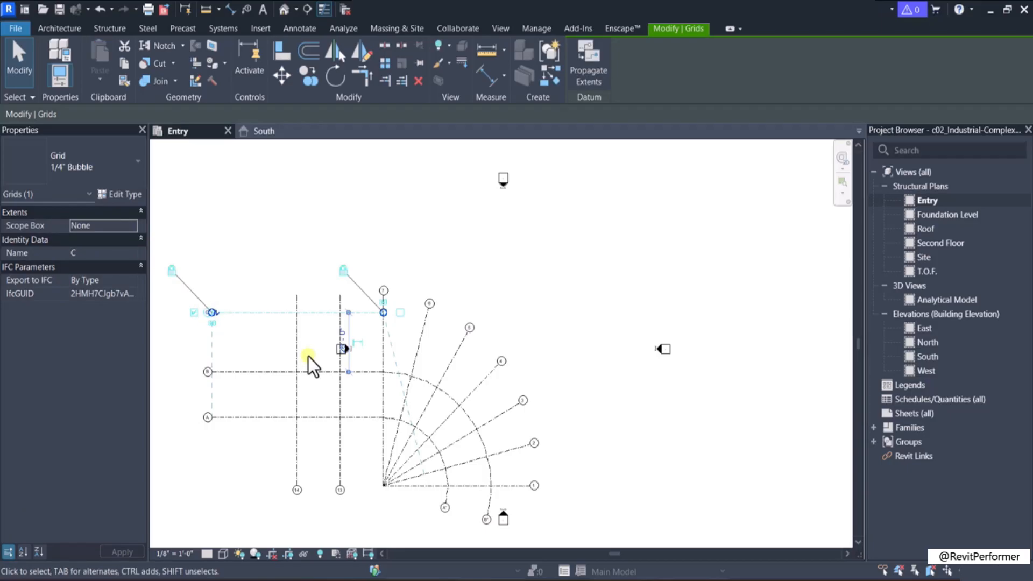
double_click(305, 491)
type("9")
key("Return")
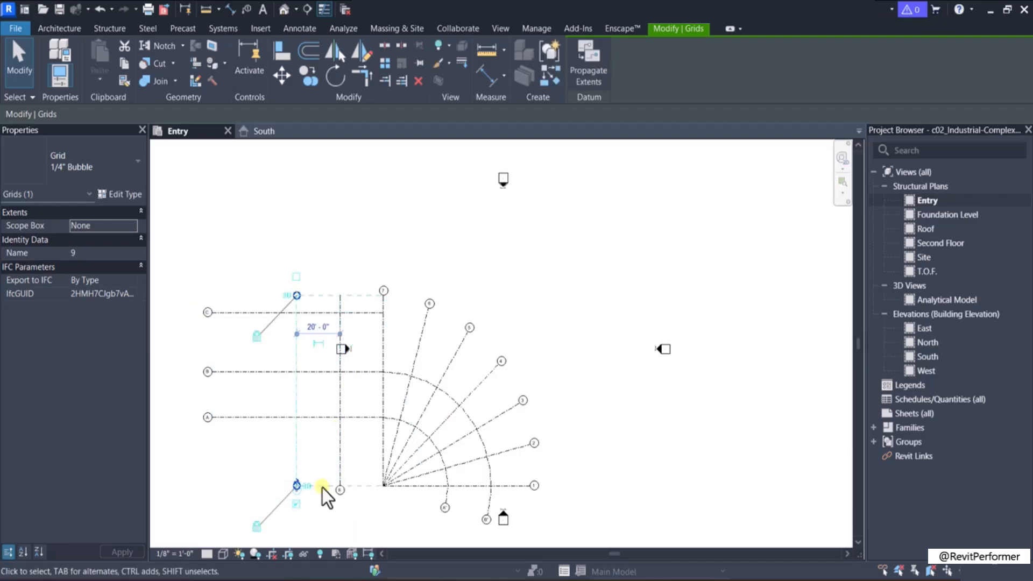
key("Escape")
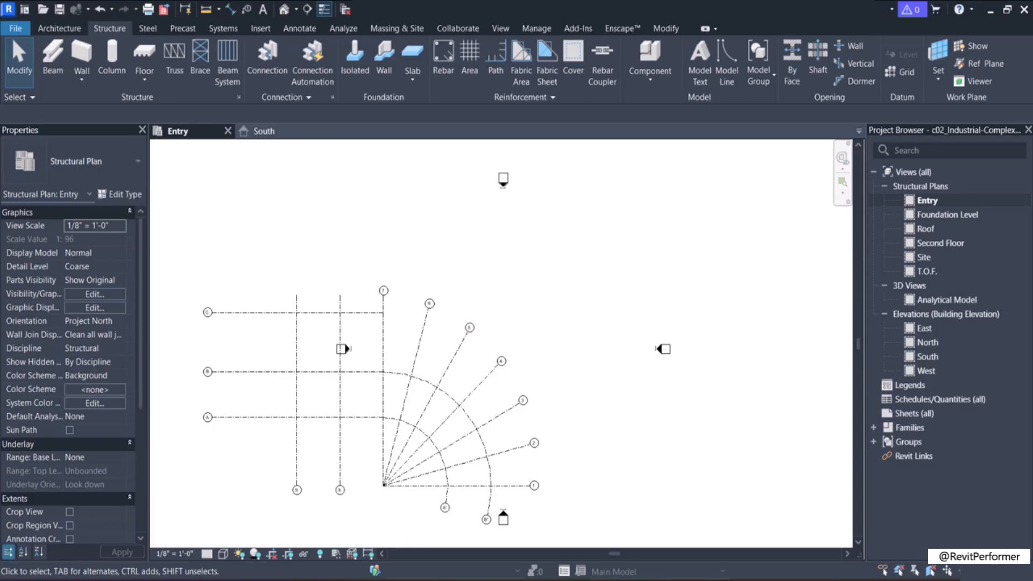
Step: Start saving the model as a new project file and browse to the Industrial Complex Project folder in rst_2024 on drive C
left_click(16, 27)
mouse_move(80, 212)
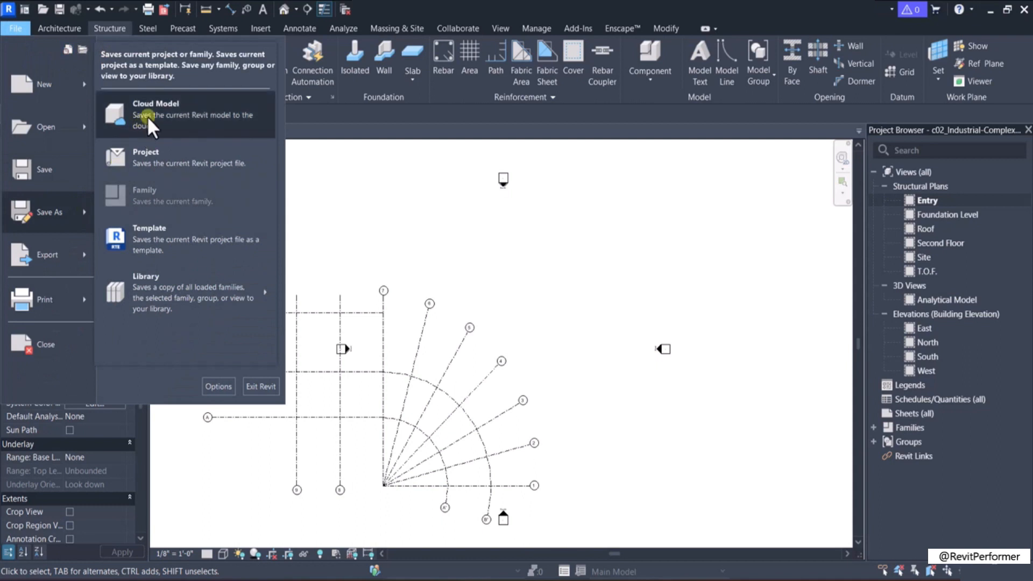
left_click(170, 160)
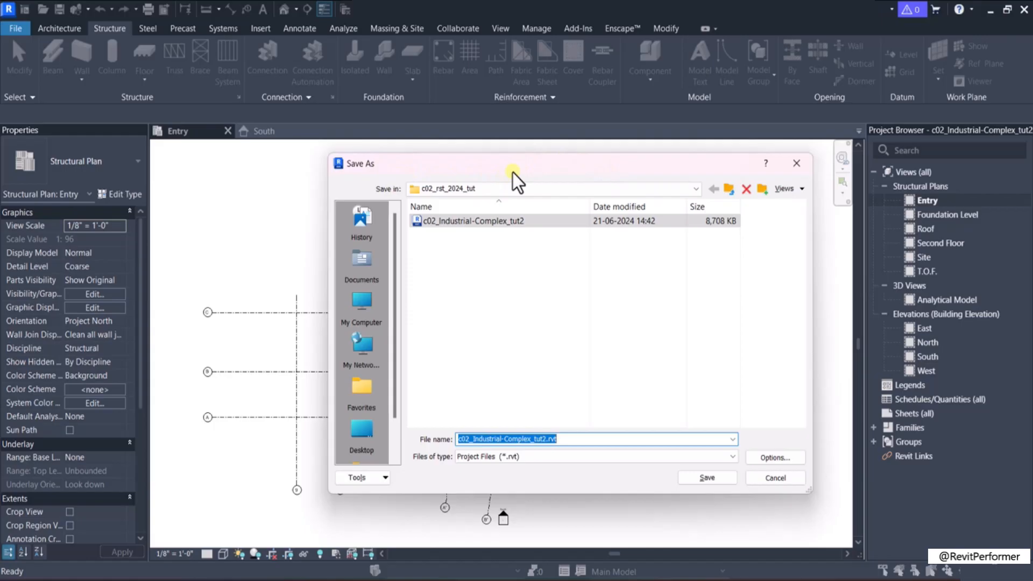
left_click(362, 301)
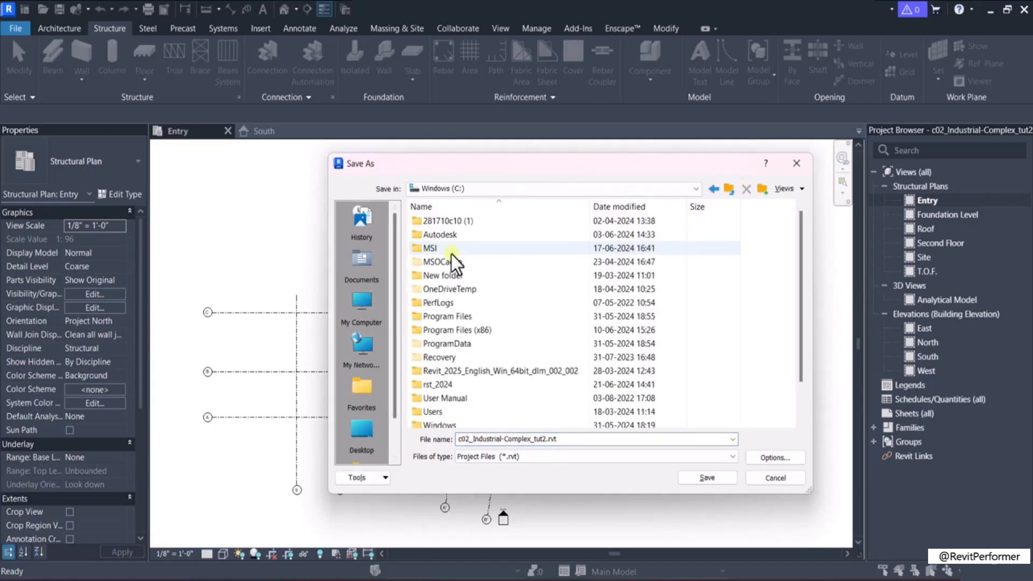
double_click(441, 386)
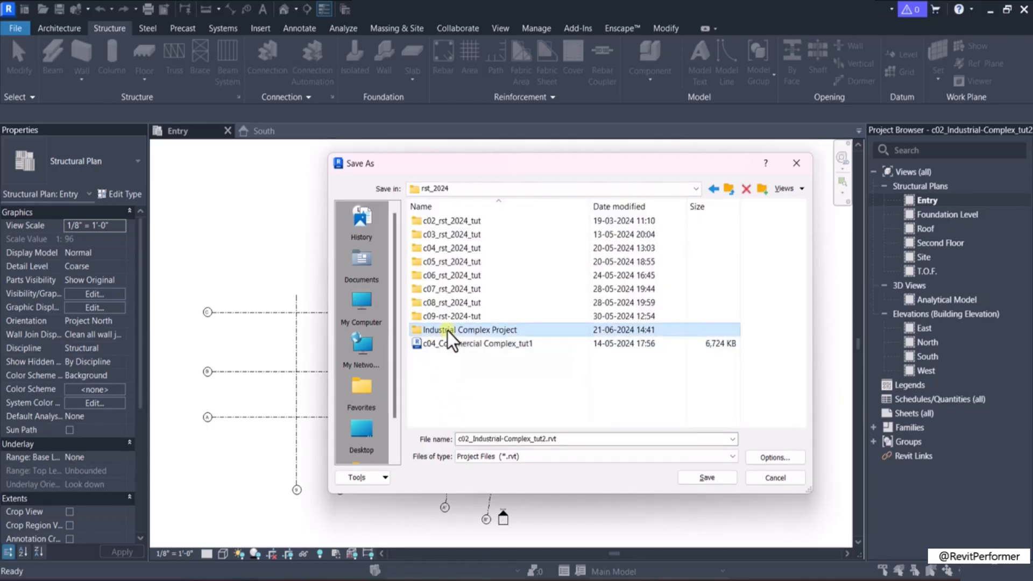
double_click(448, 331)
Step: Create a folder named c03_rst_2024_tut inside Industrial Complex Project and open it as the save location
right_click(435, 283)
mouse_move(562, 422)
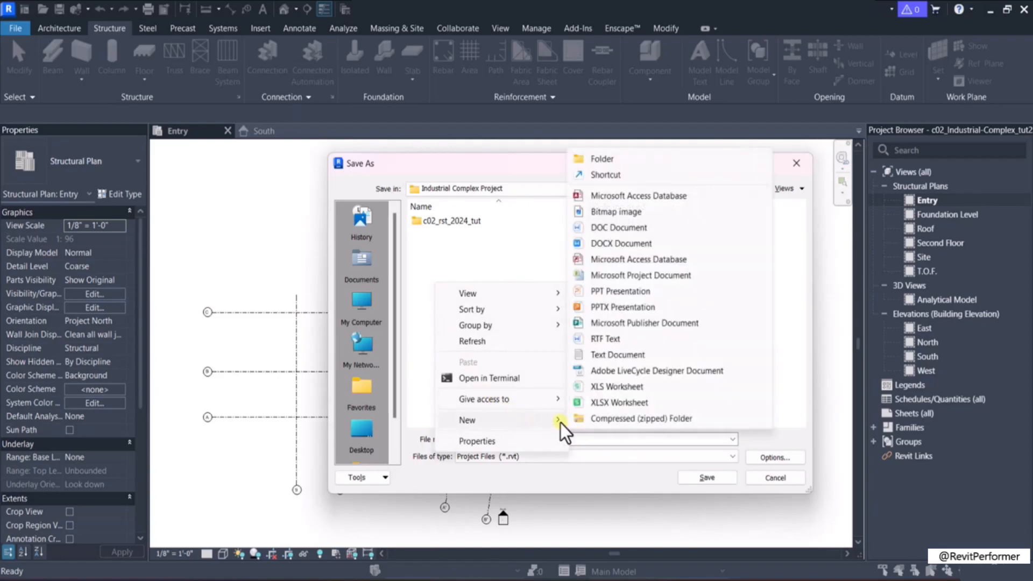
left_click(621, 156)
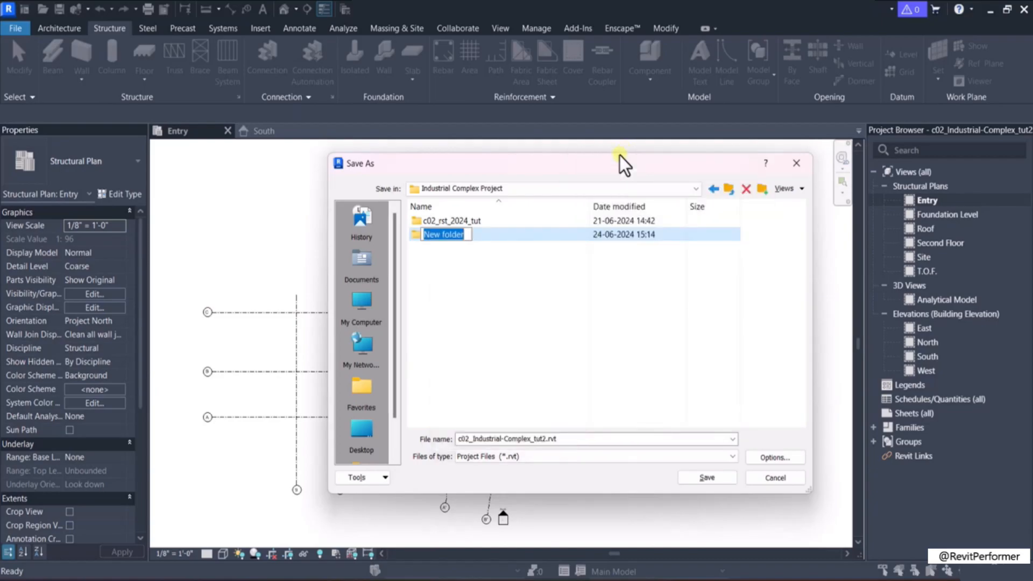
type("c03_rst_2024_tut")
key("Return")
double_click(478, 235)
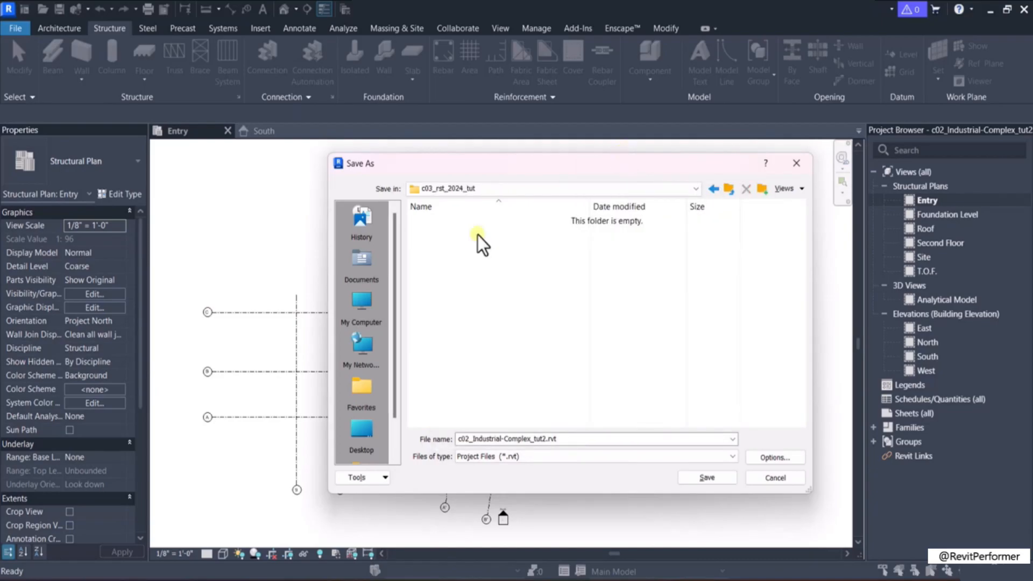
Step: Save the project as c03_Industrial-Complex_tut2.rvt in the new folder and close it
triple_click(478, 439)
left_click(471, 438)
key("BackSpace")
type("3")
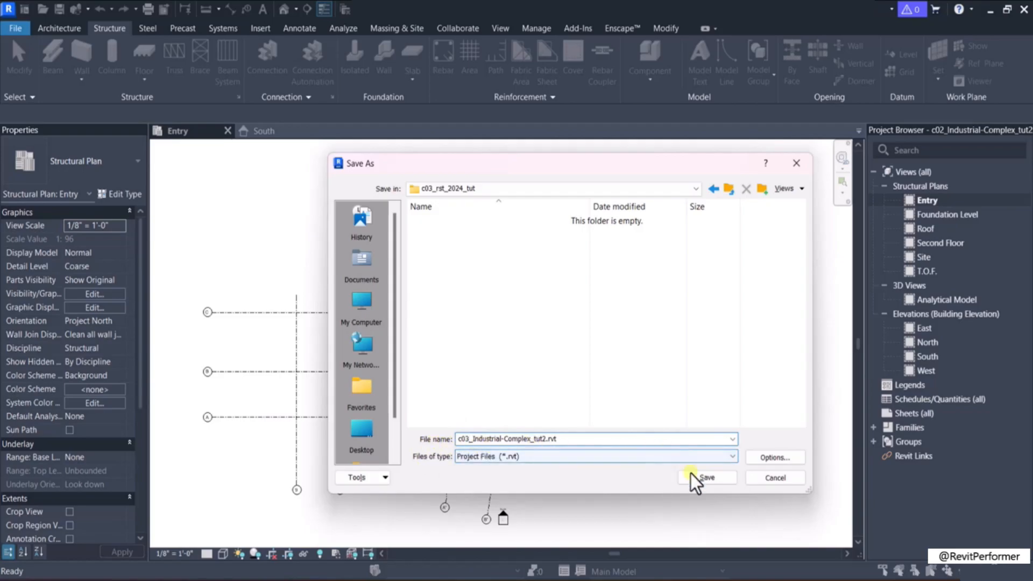
left_click(707, 482)
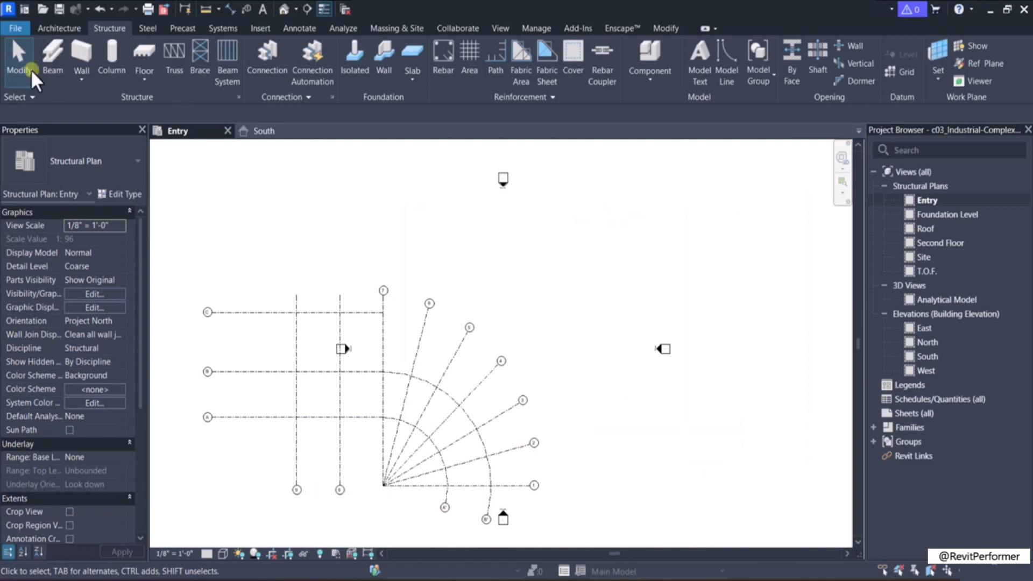
left_click(10, 25)
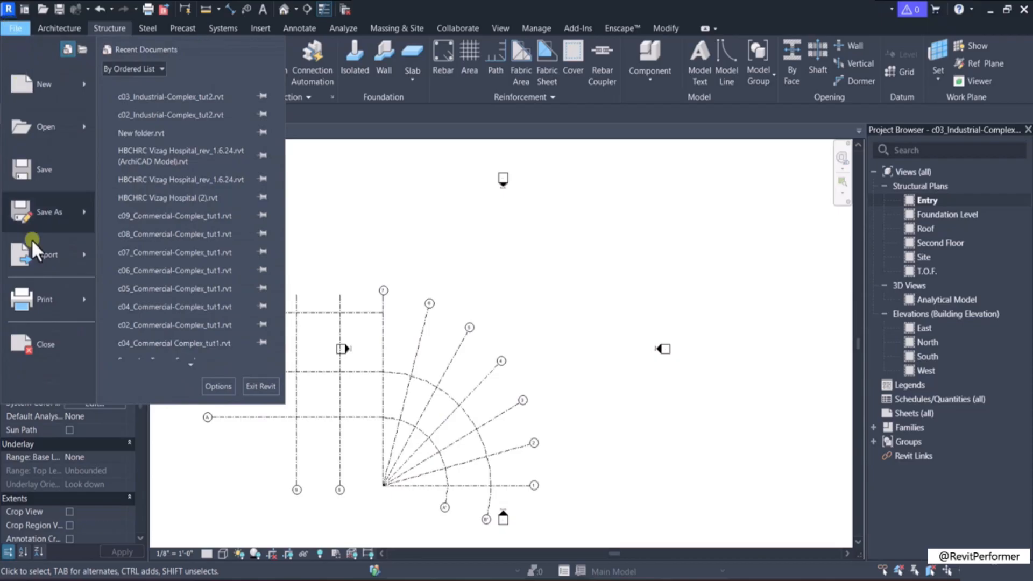
left_click(41, 344)
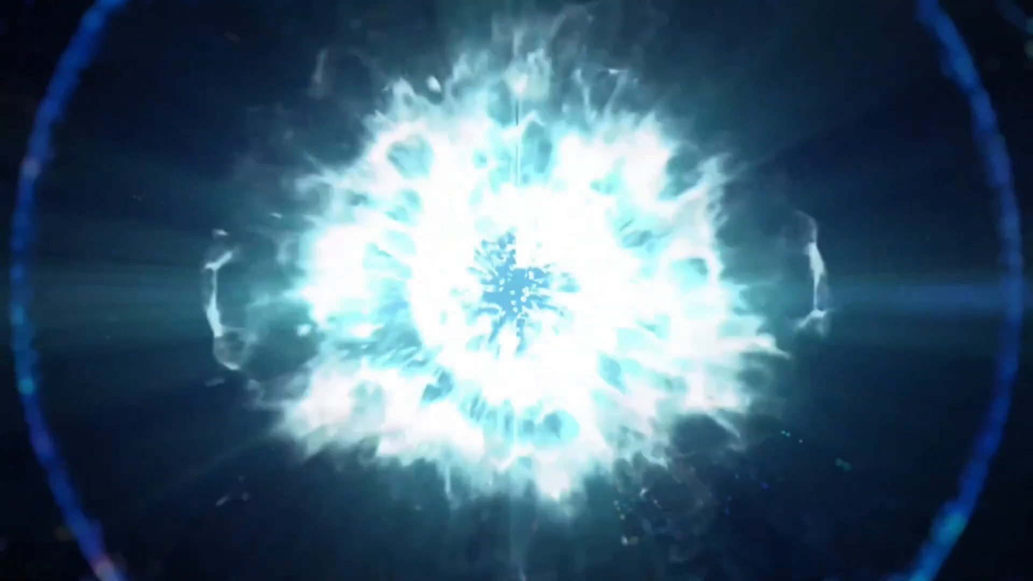